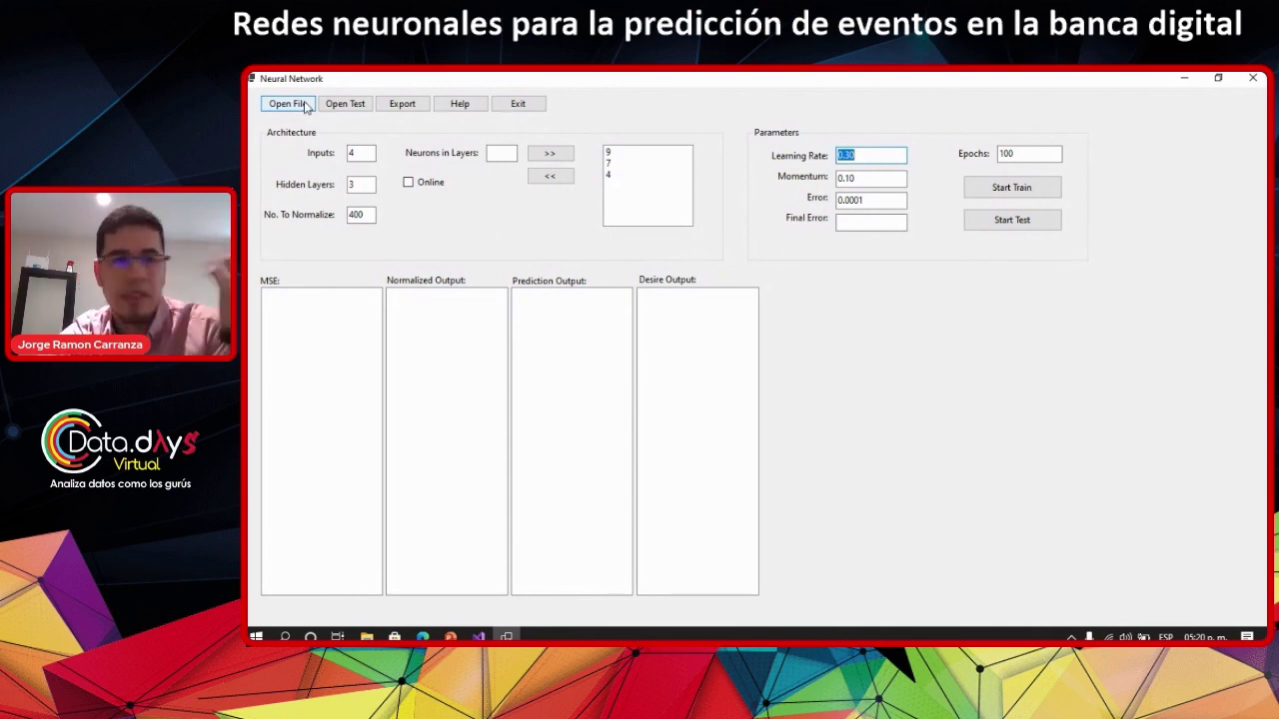
Review the network's input count, hidden layers and neuron list, plus its learning rate, momentum, error and epochs parameters
click(367, 155)
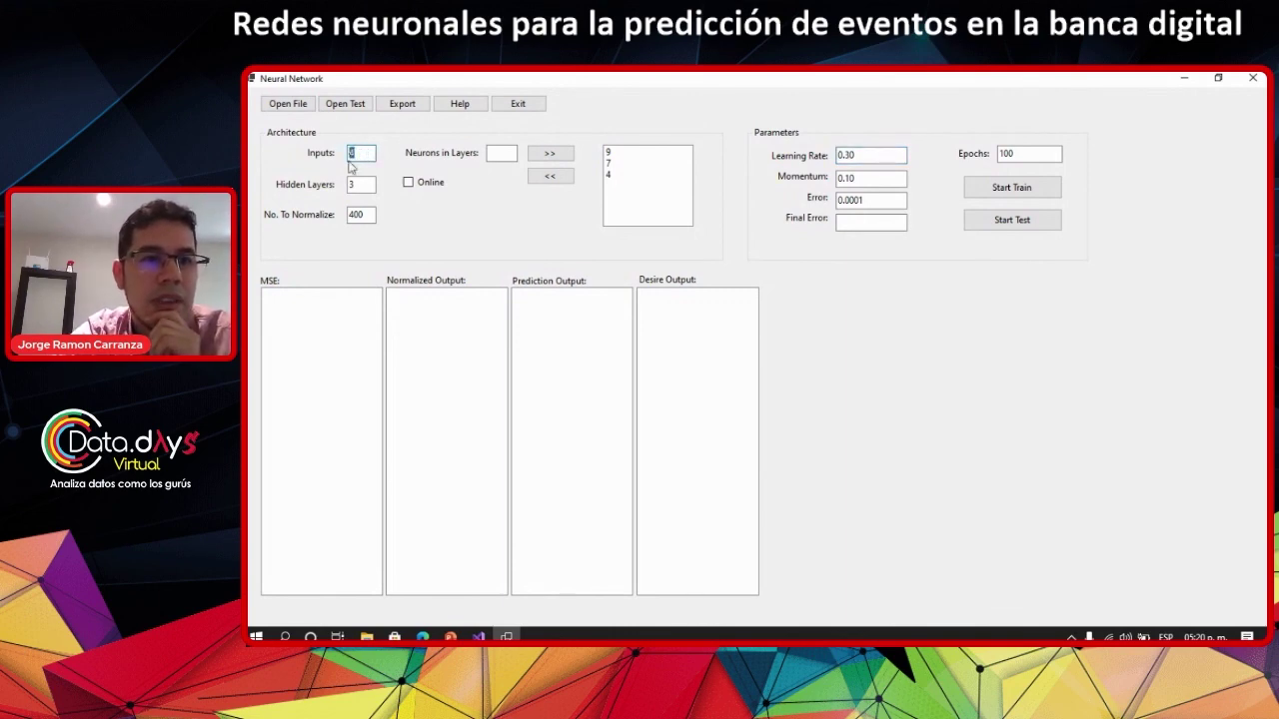
double_click(352, 185)
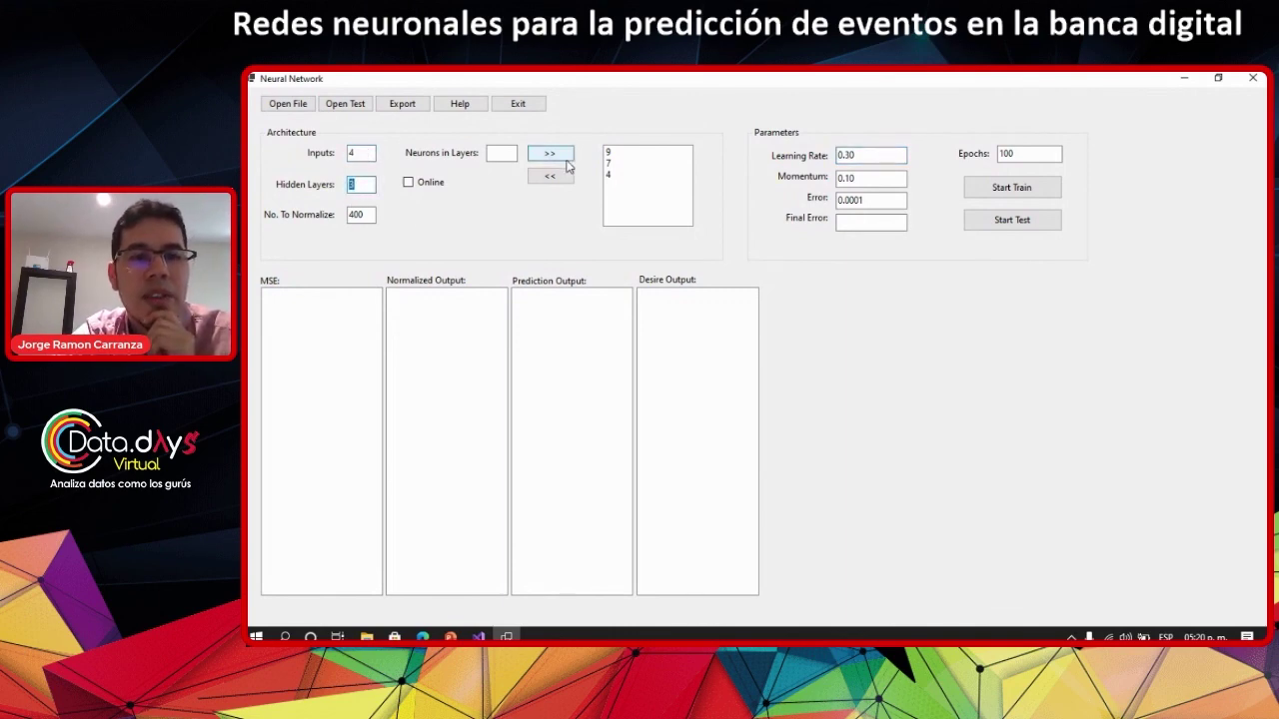
click(616, 153)
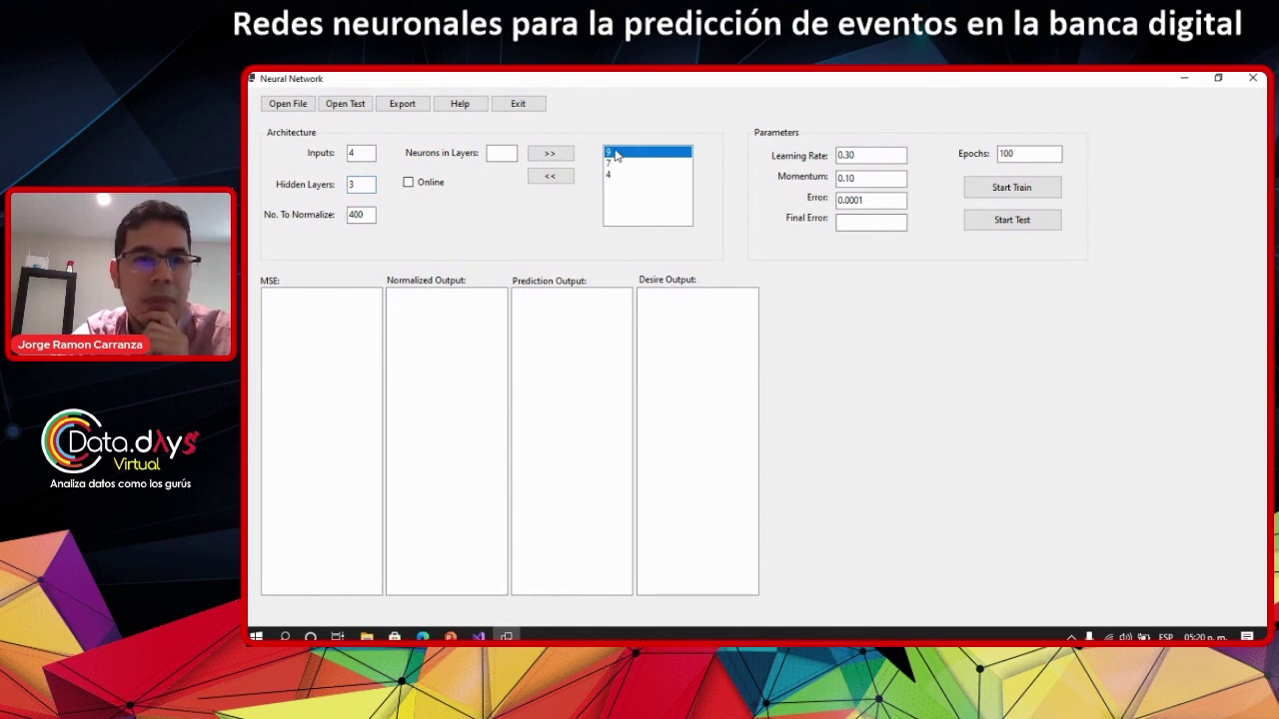
double_click(352, 185)
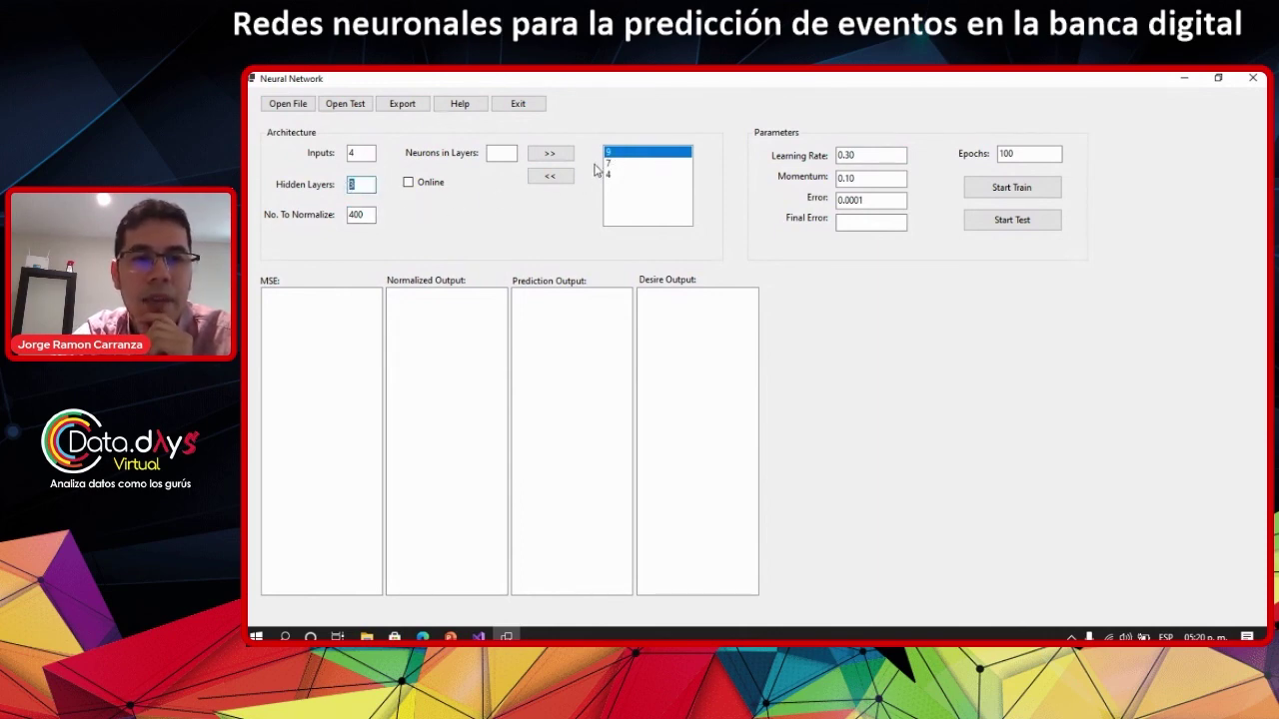
text(3)
click(612, 168)
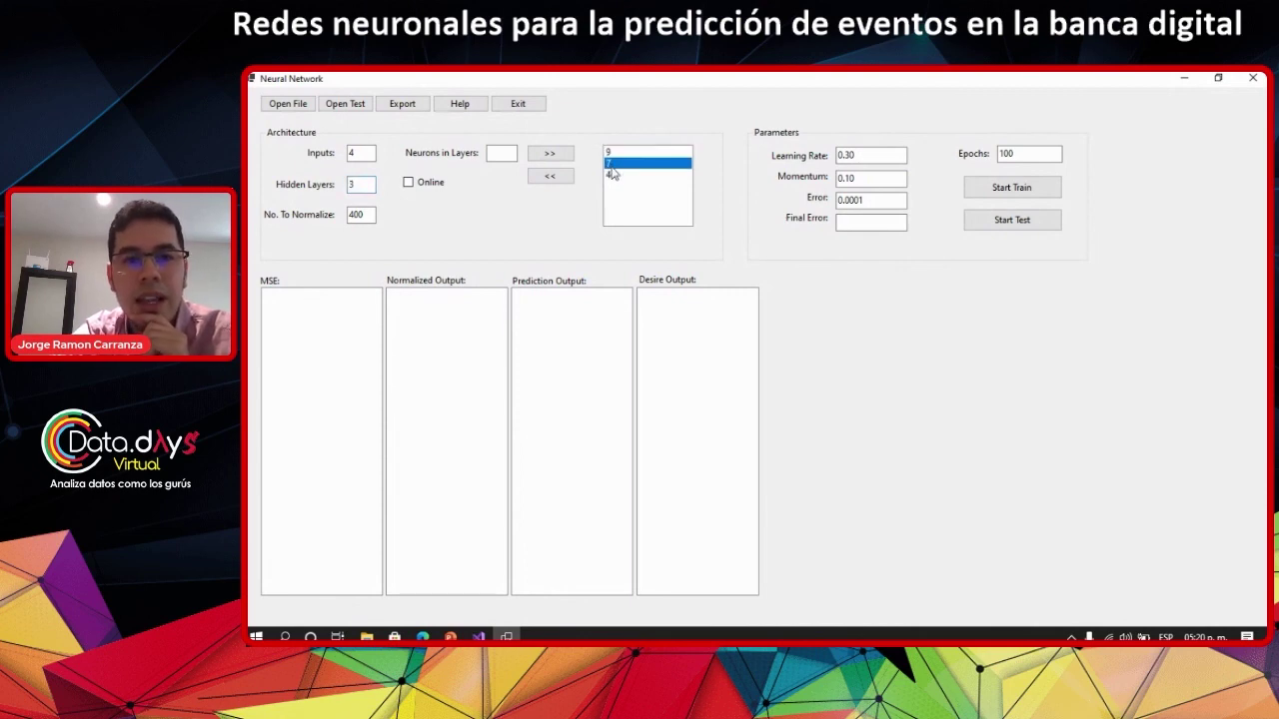
click(614, 177)
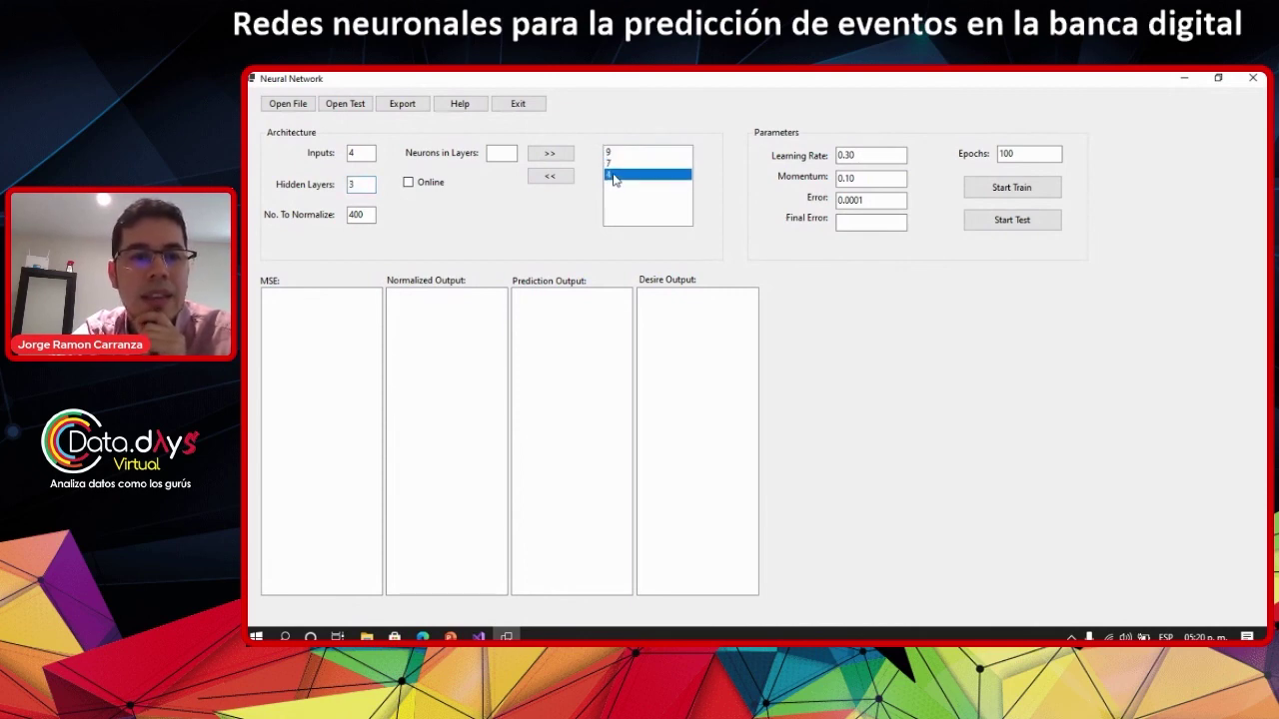
click(875, 158)
click(871, 178)
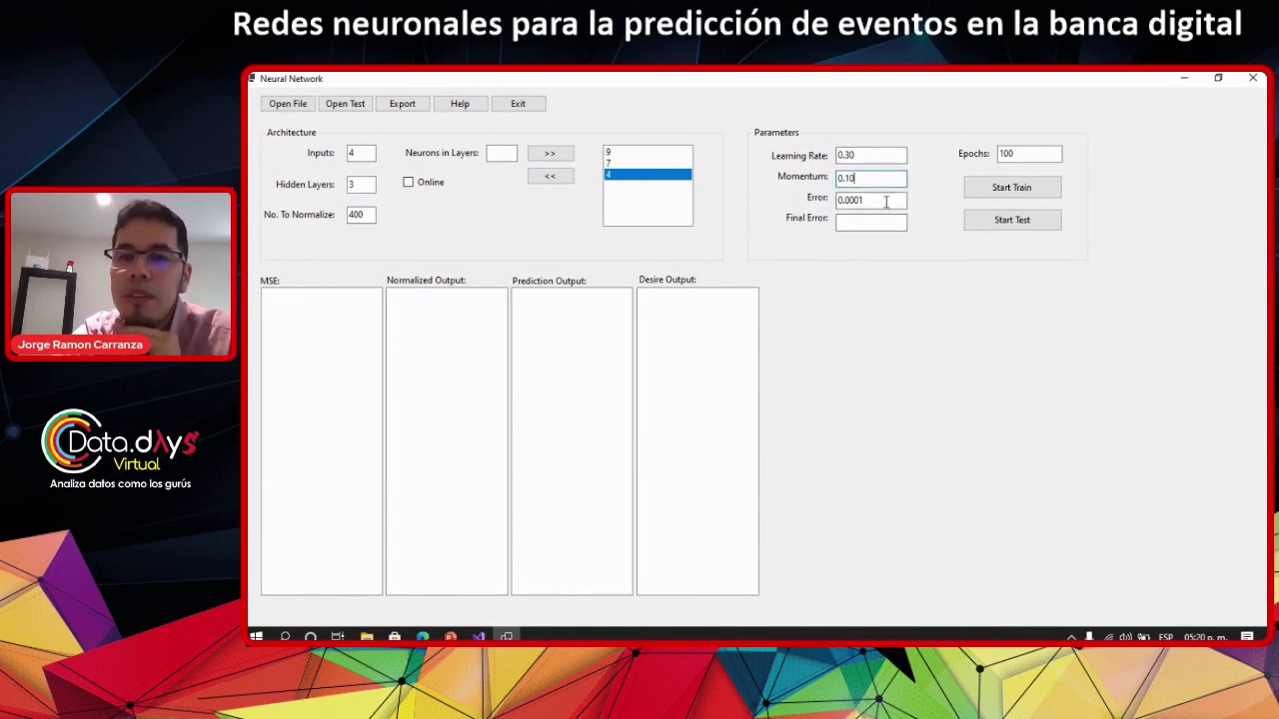
click(885, 201)
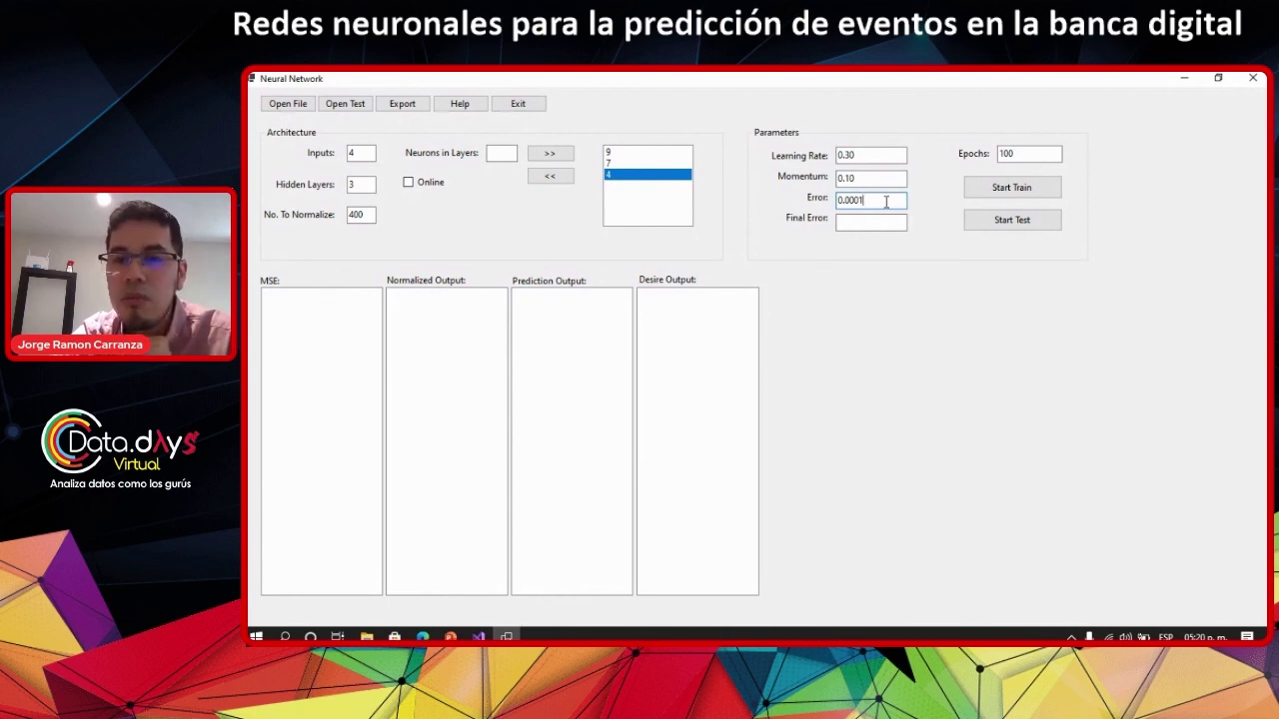
click(1019, 154)
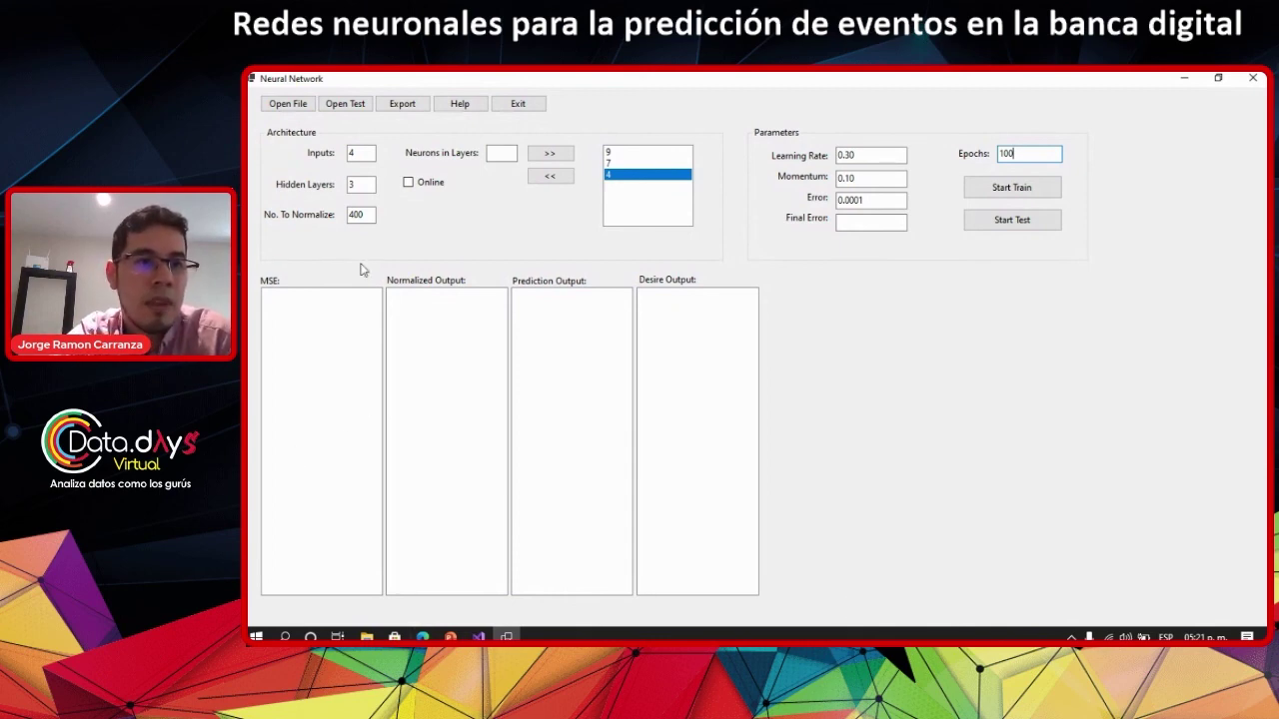
Switch to PowerPoint and consult the Health Test slide's data table and network architecture
click(490, 635)
click(451, 636)
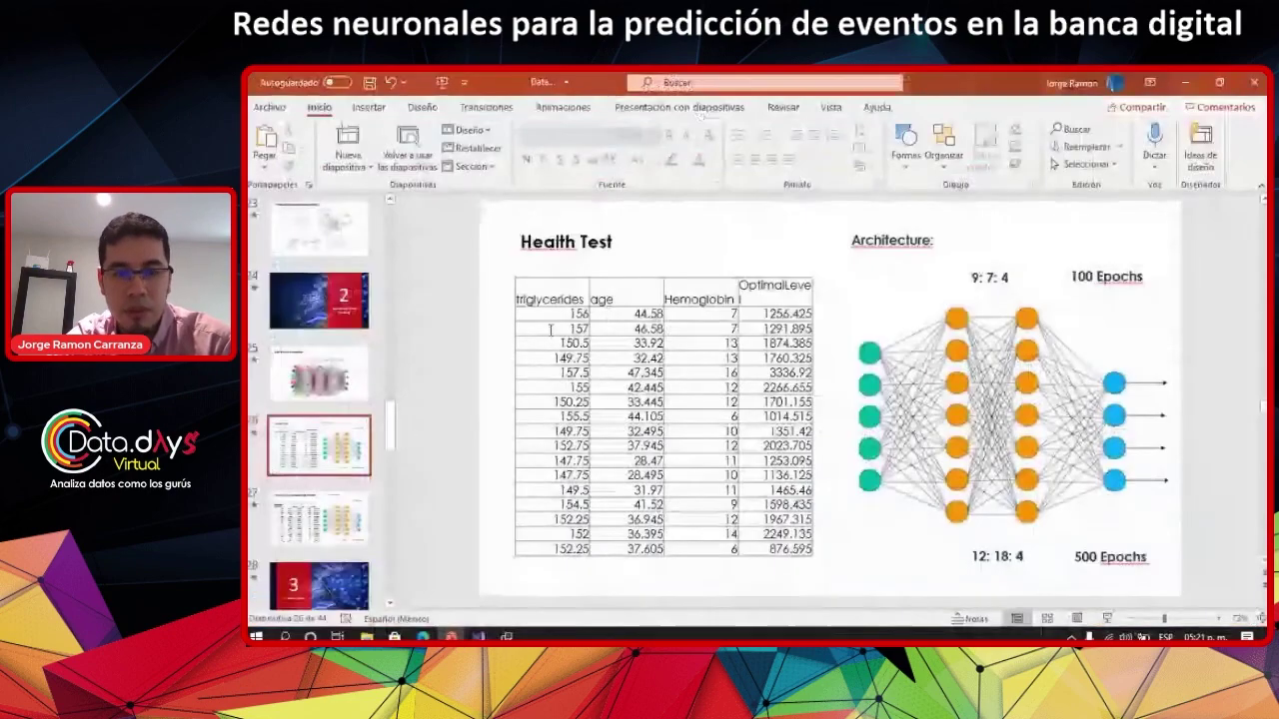
key(alt+Tab)
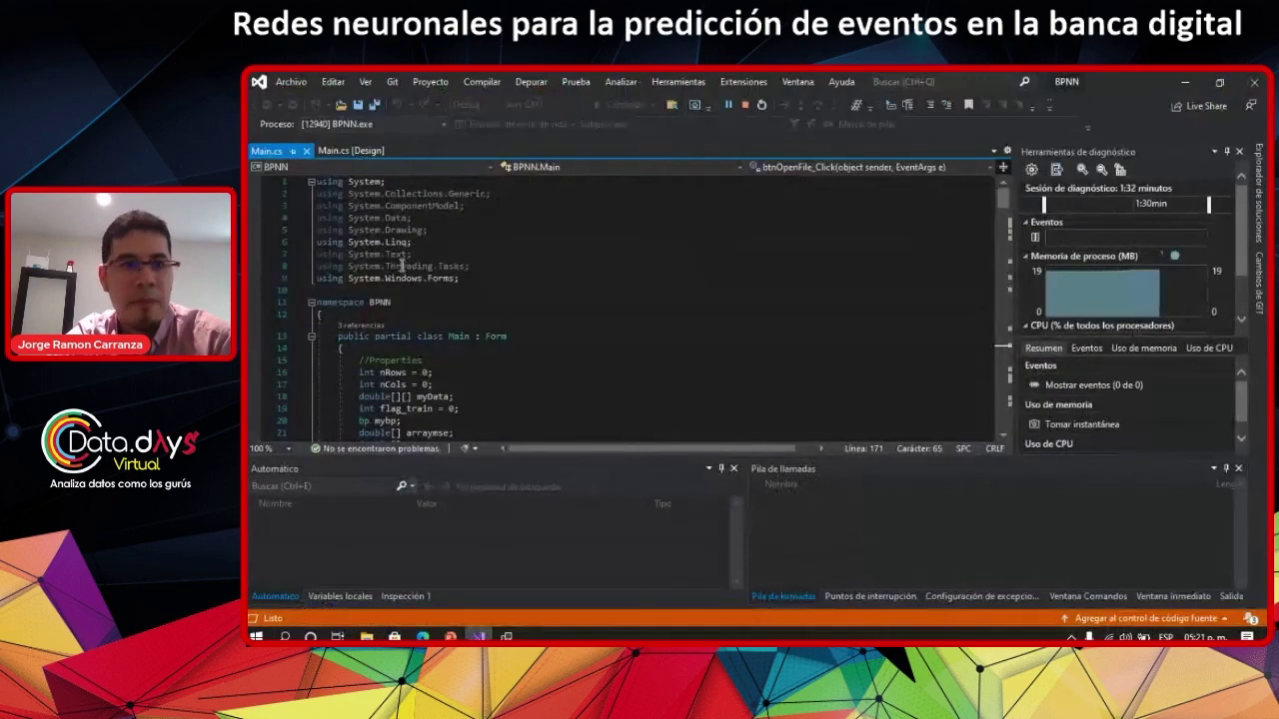
Return to the Neural Network program and load the health text file as the training data
click(507, 637)
click(289, 104)
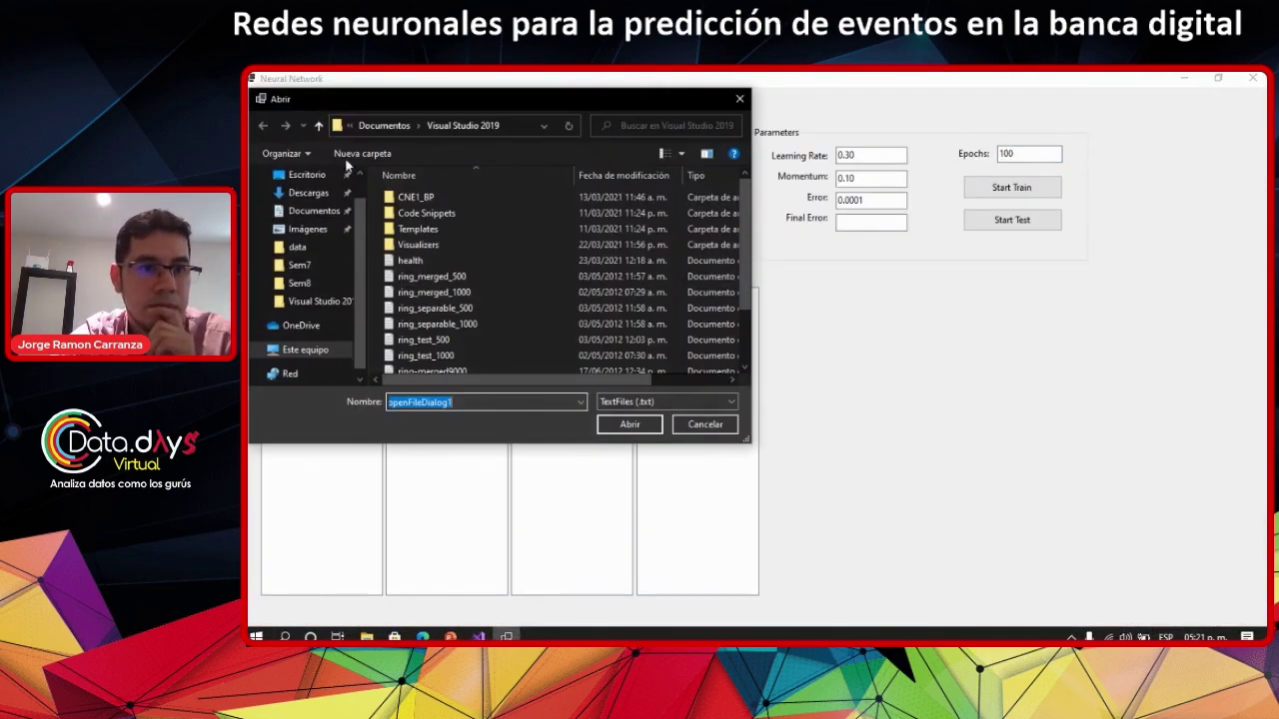
click(425, 261)
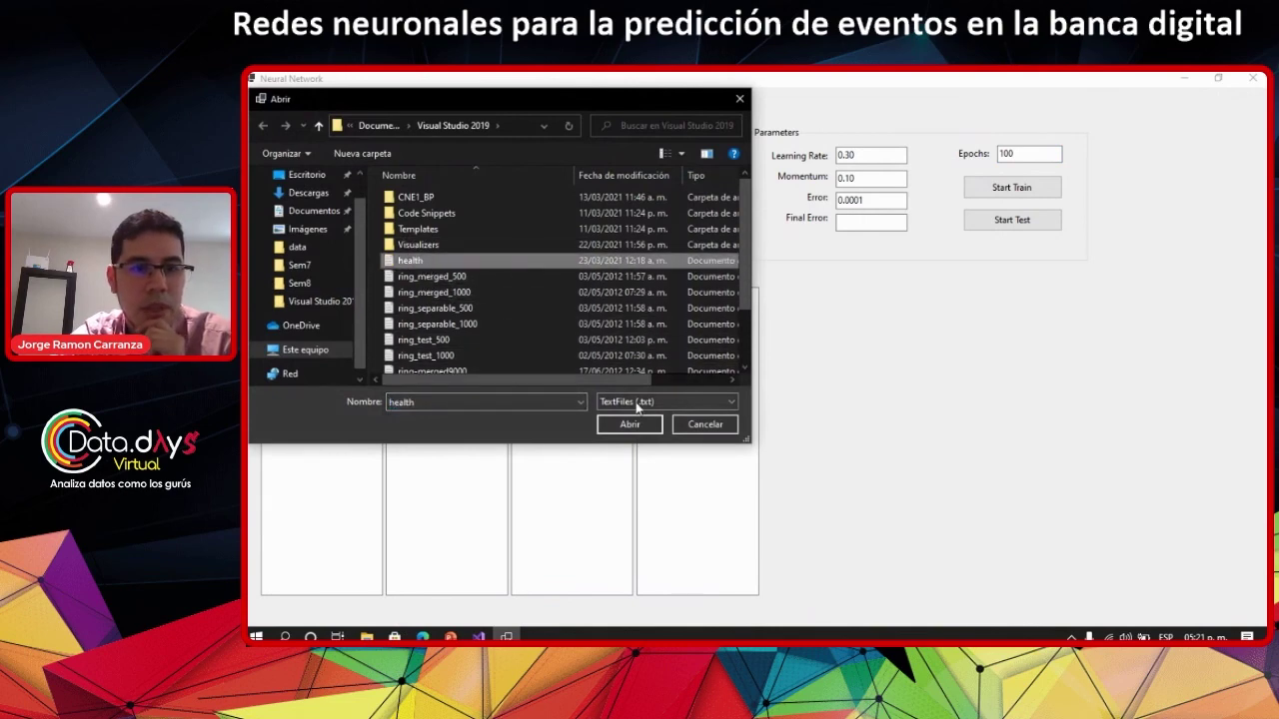
click(631, 425)
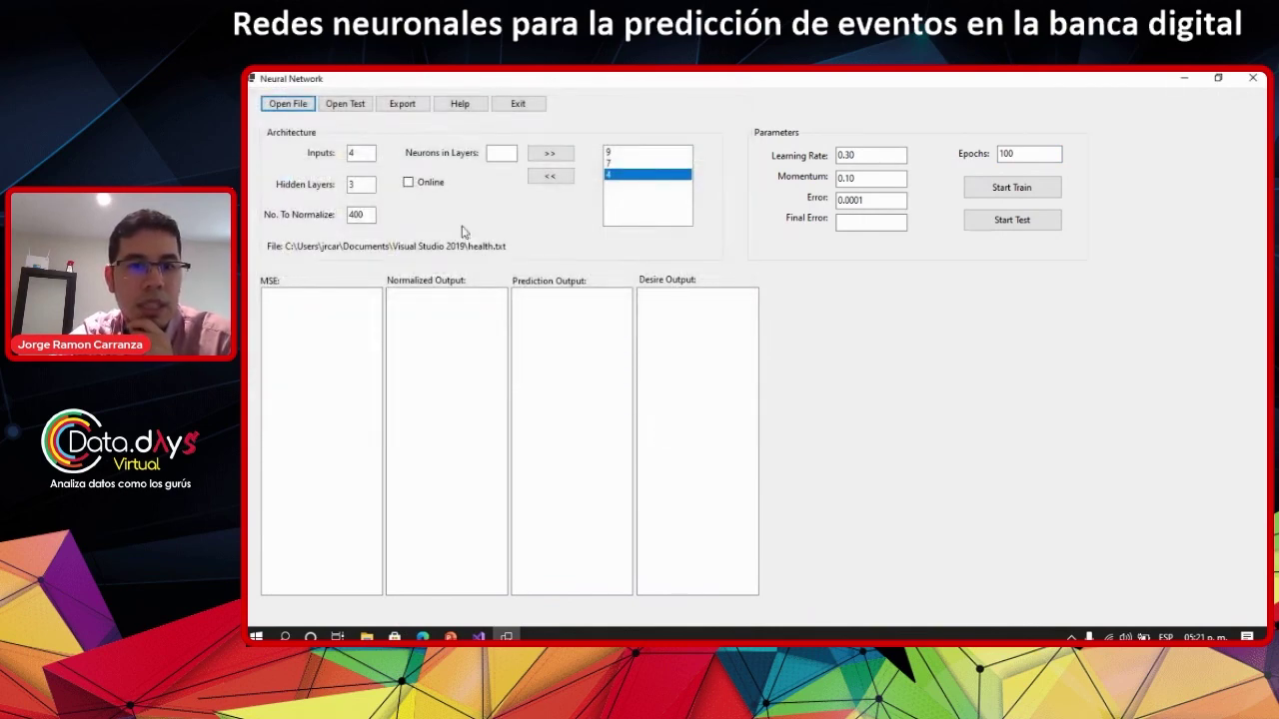
Train the network on the loaded health data and review the MSE values down to the last epoch
click(1029, 191)
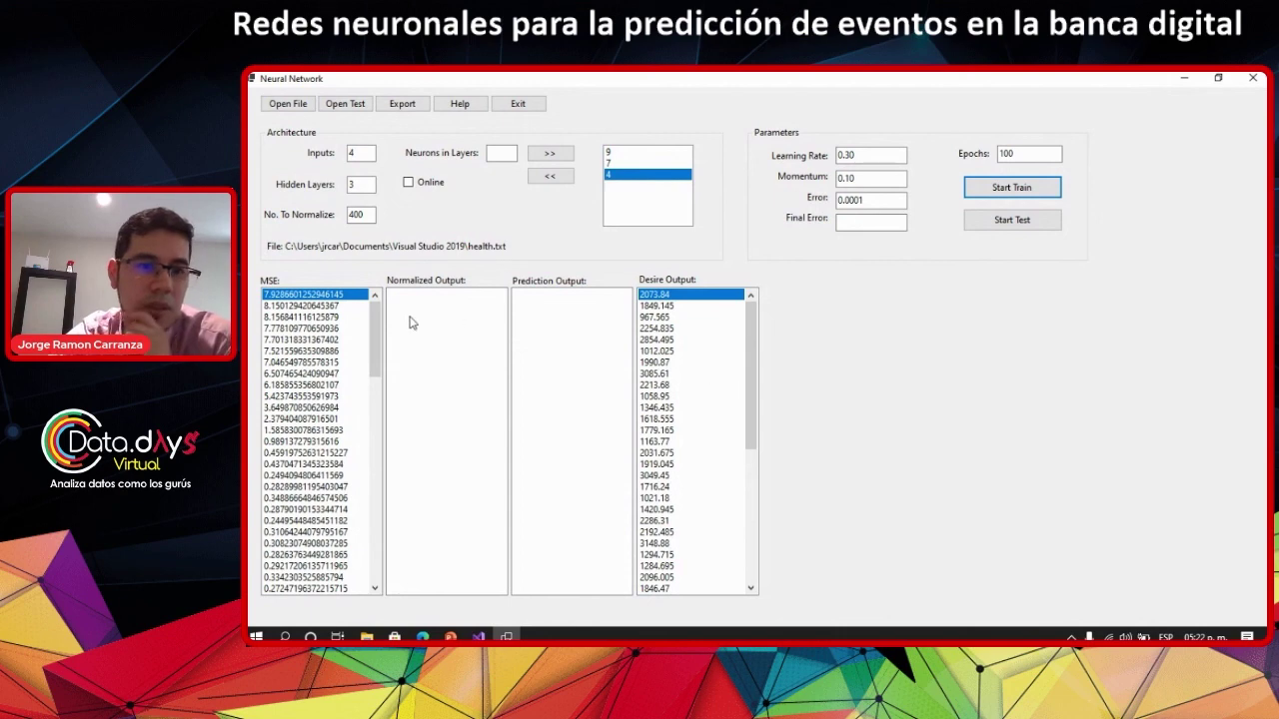
mouse_move(375, 335)
mouse_down()
mouse_move(389, 492)
mouse_move(403, 390)
mouse_move(391, 329)
mouse_up()
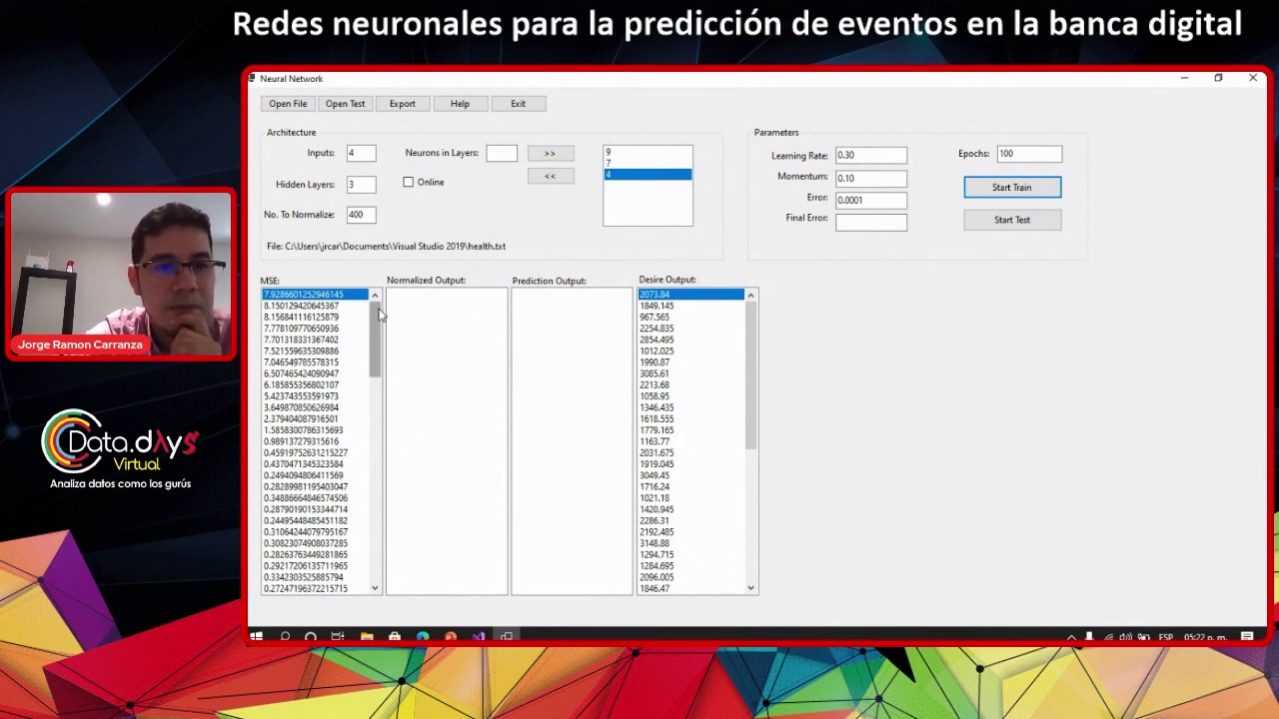
drag(380, 314, 386, 337)
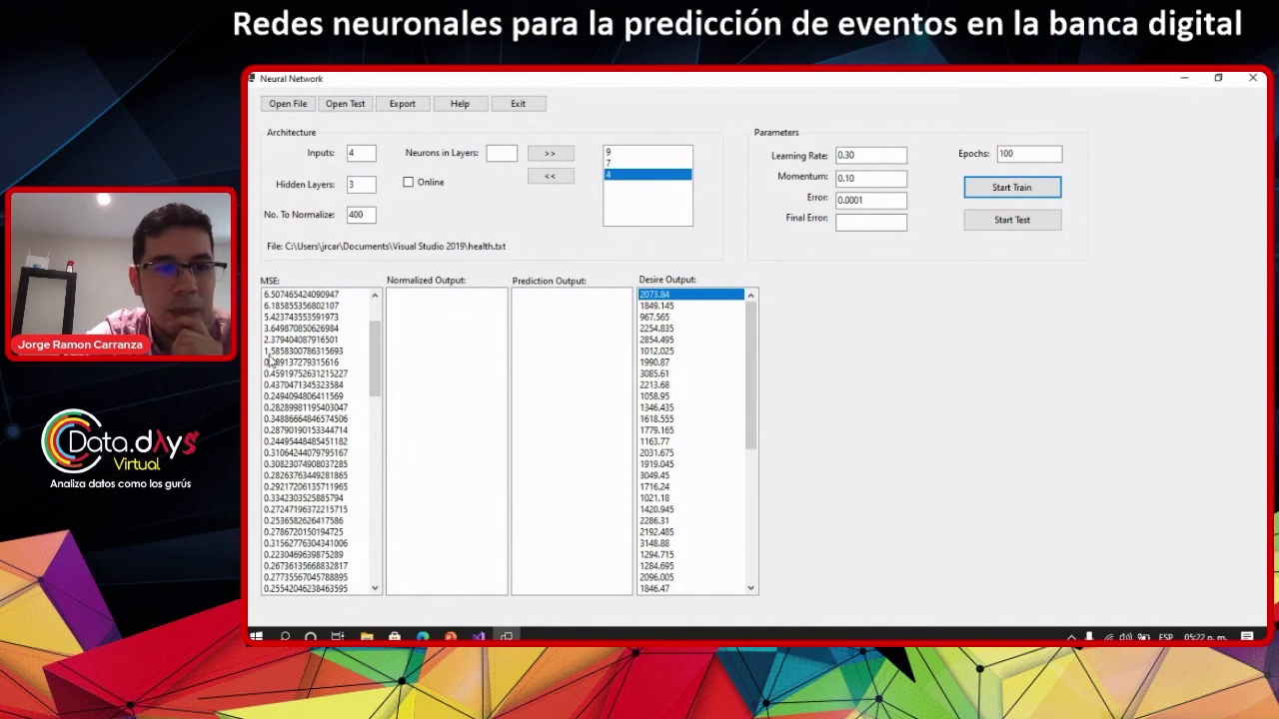
drag(370, 346, 388, 582)
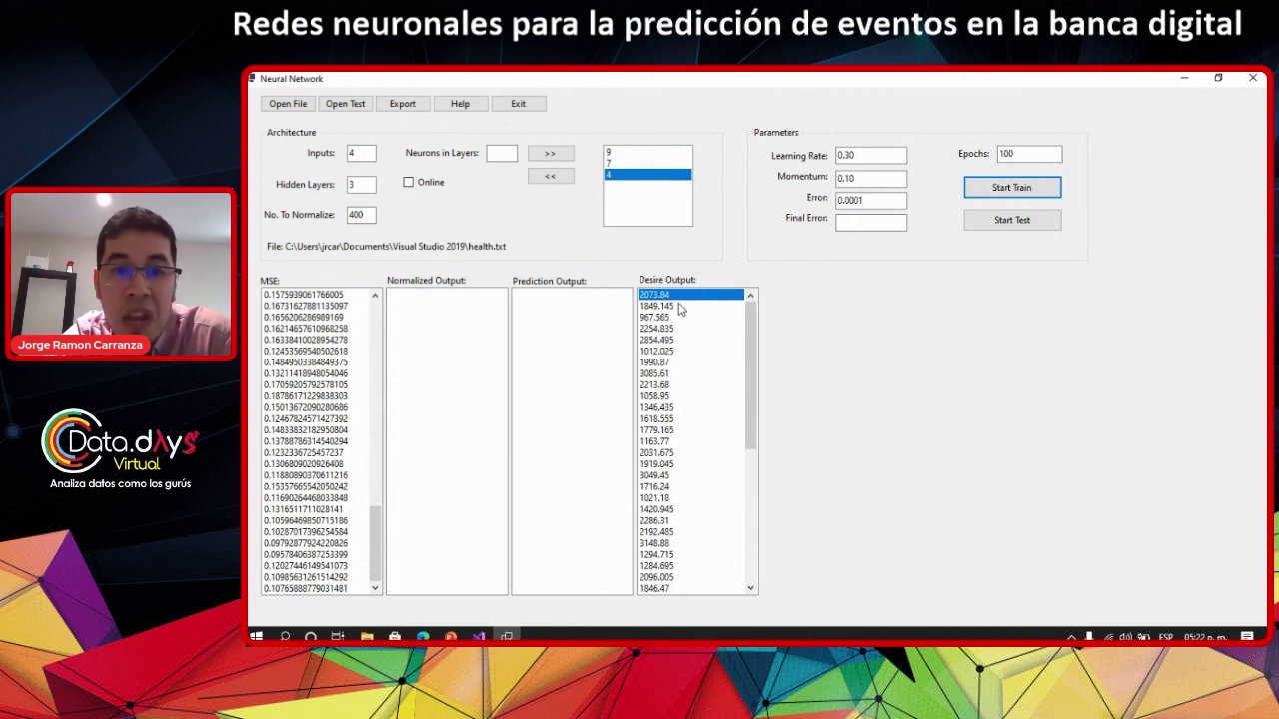
Run the test on the trained network and compare the prediction output with the desired output
click(1039, 229)
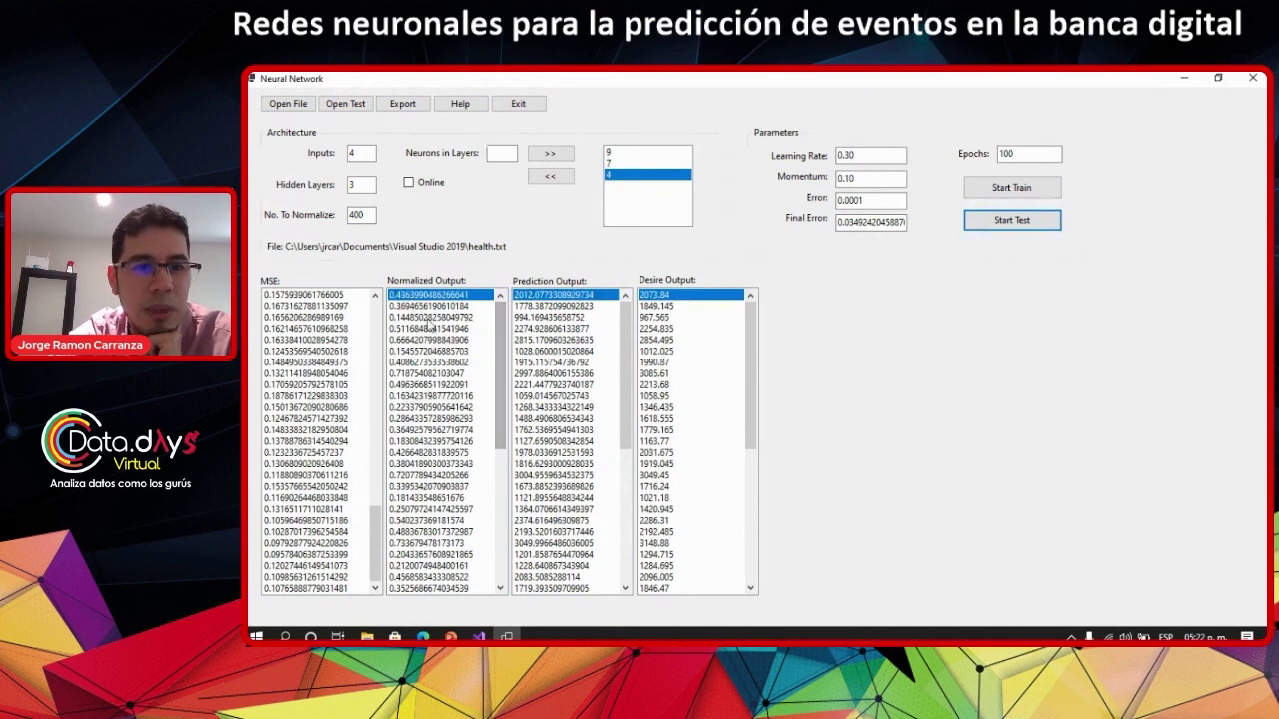
scroll(430, 330, down, 2)
scroll(440, 320, up, 2)
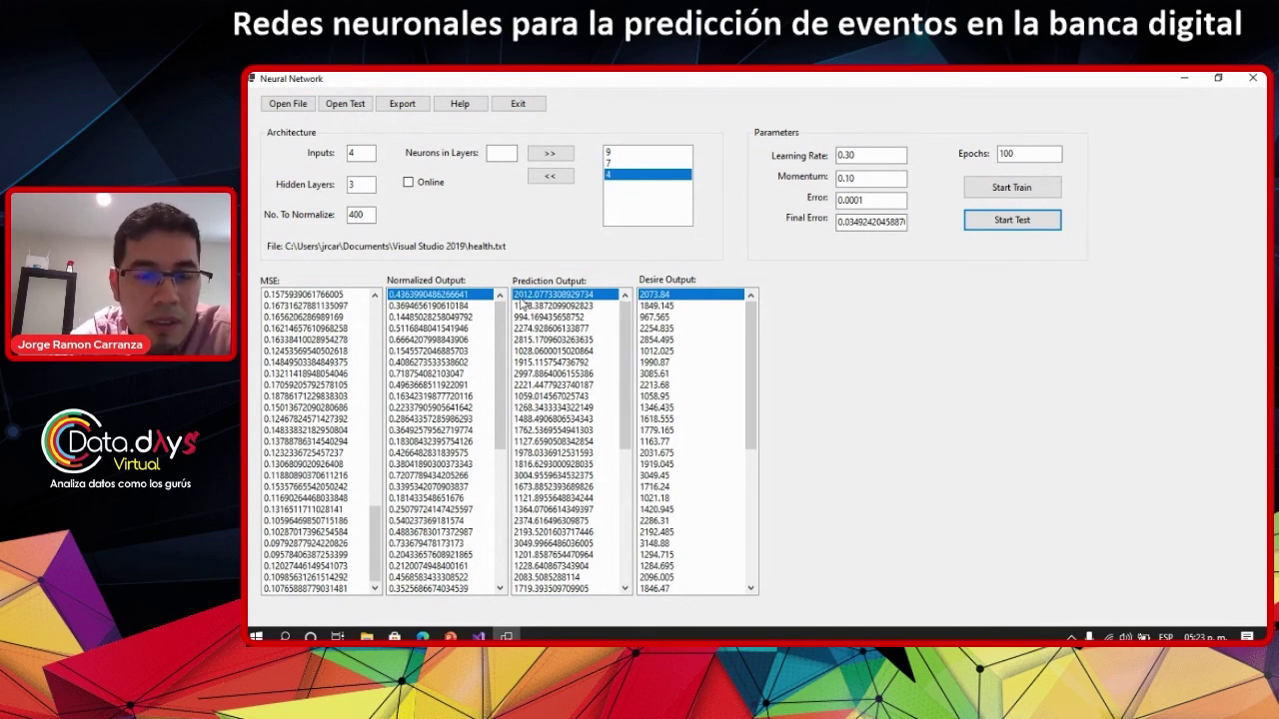
mouse_move(625, 318)
mouse_down()
mouse_move(634, 372)
mouse_move(627, 300)
mouse_up()
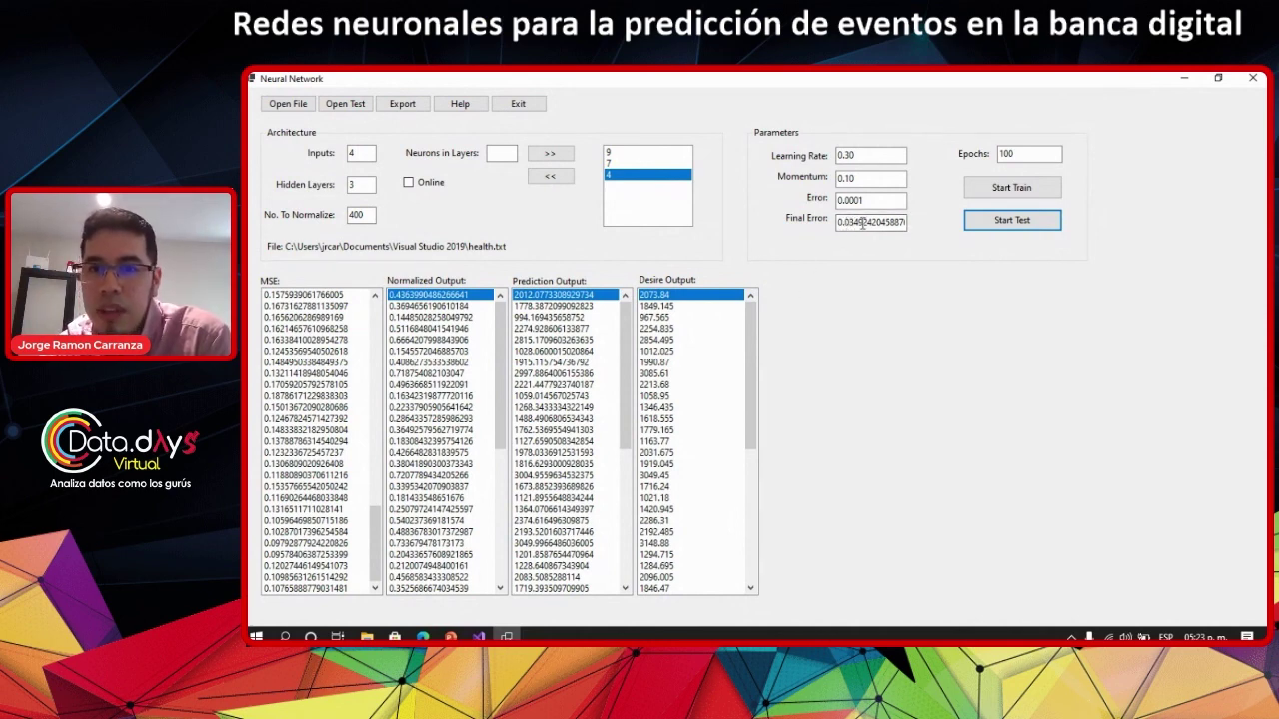
click(976, 234)
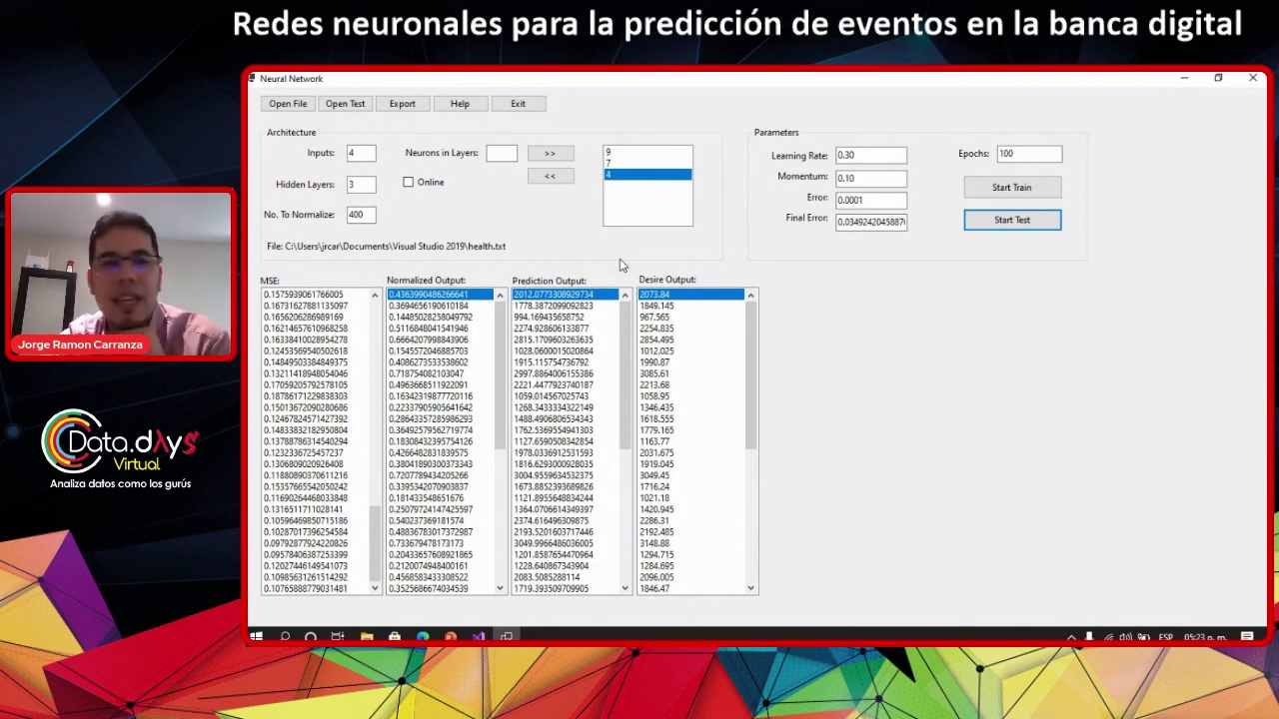
Exit the Neural Network program, relaunch BPNN from Visual Studio, and load the health text file again
click(515, 103)
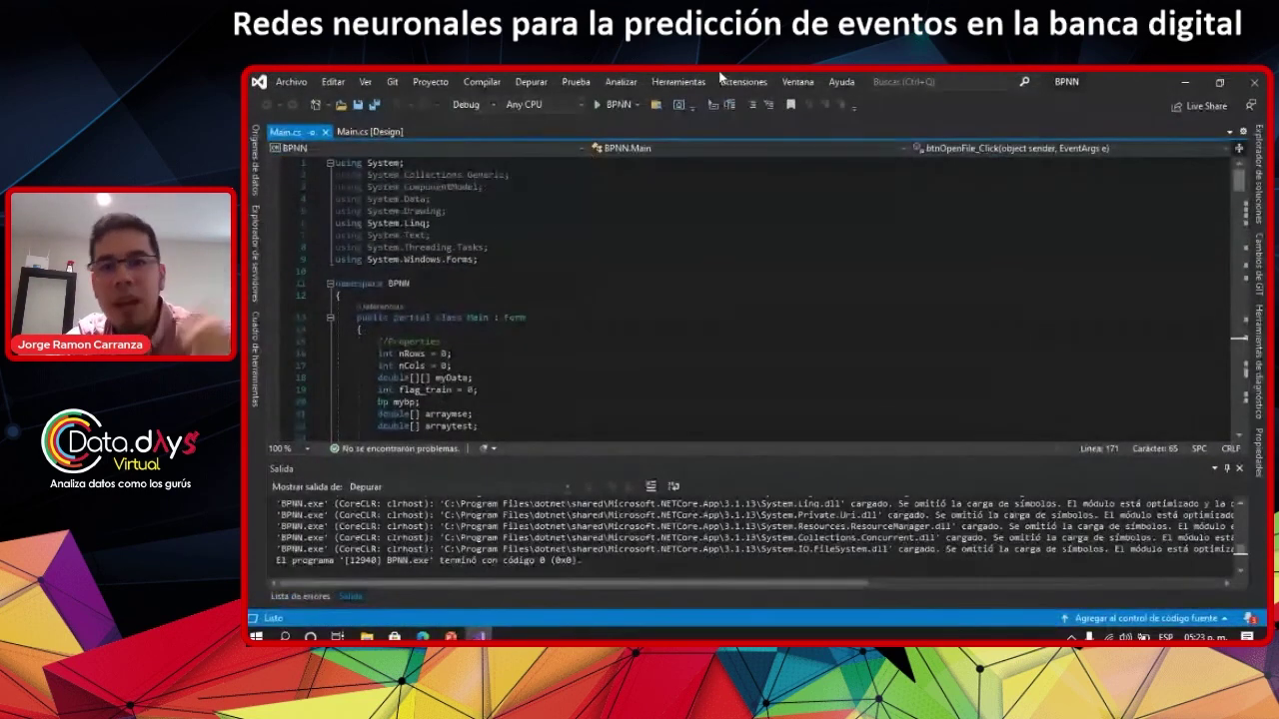
click(617, 105)
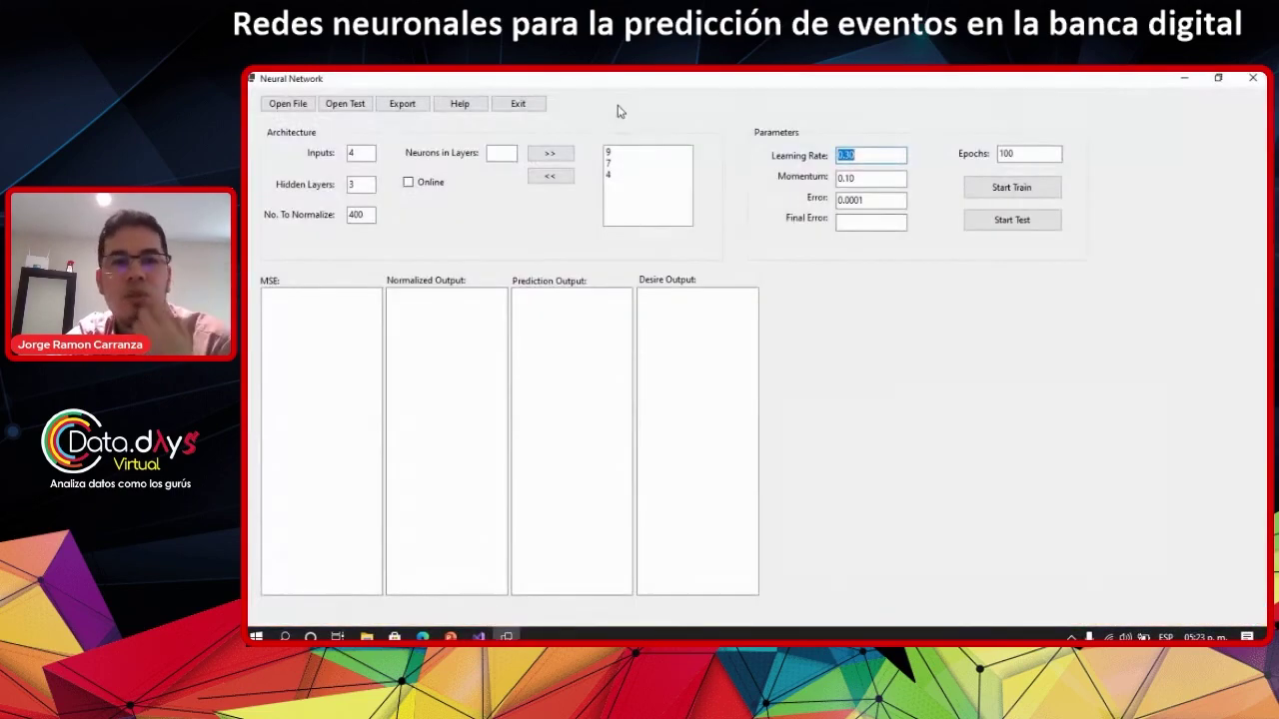
click(299, 104)
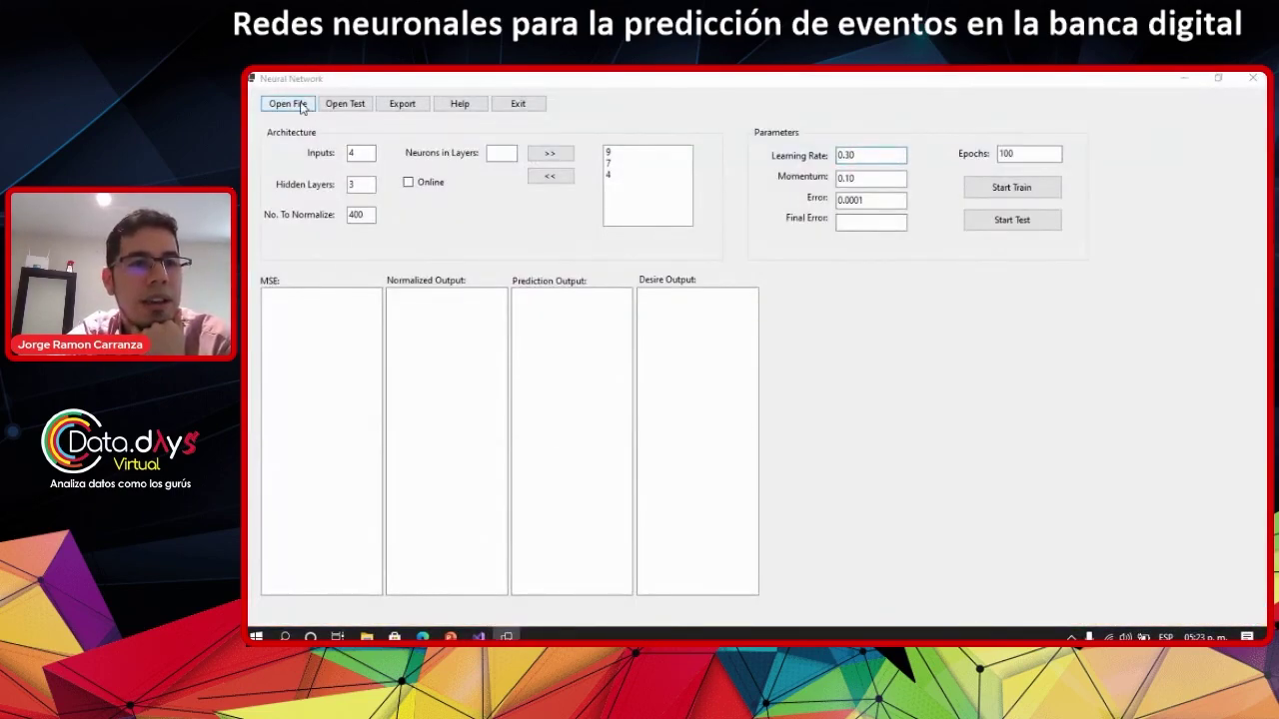
click(410, 260)
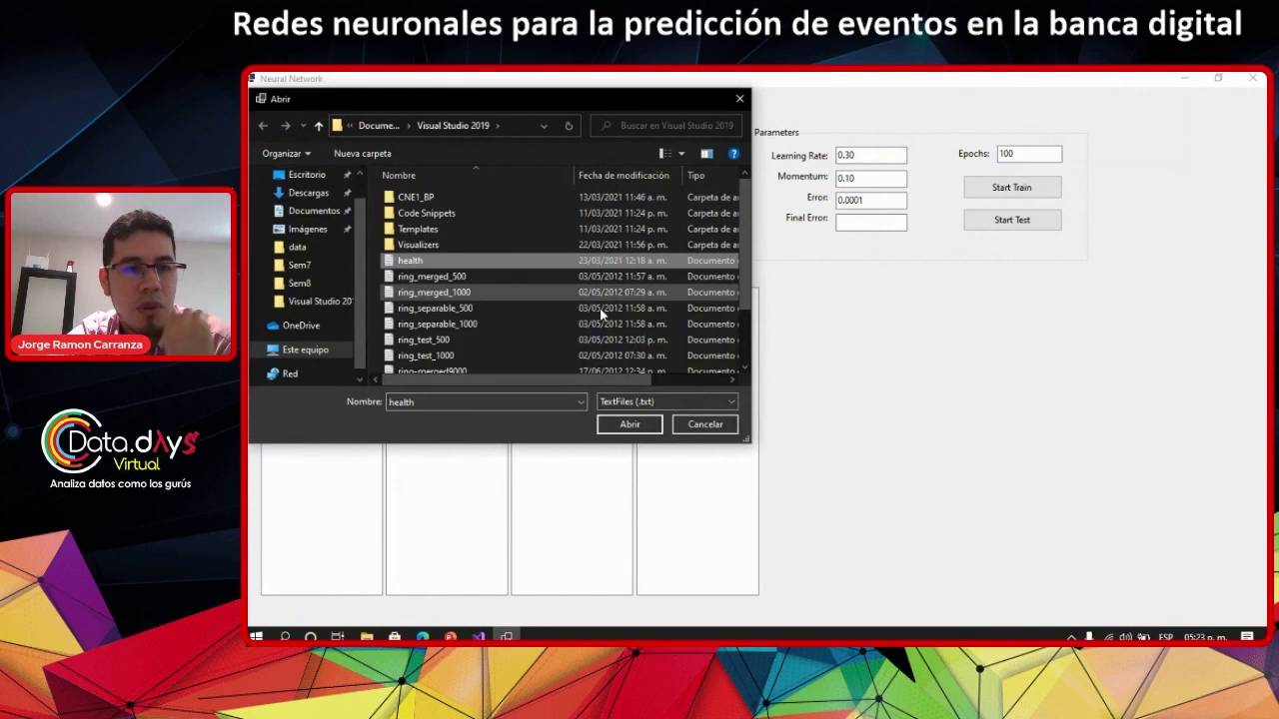
click(628, 425)
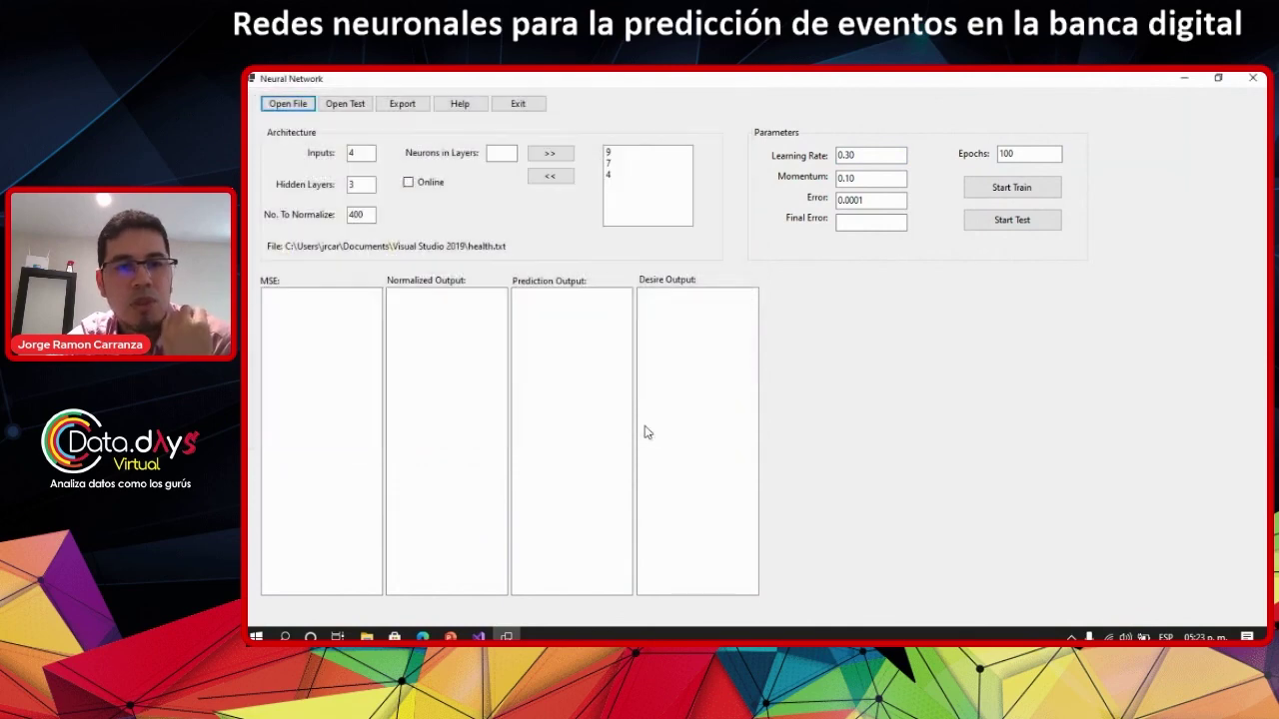
Remove the 9, 7 and 4 neuron layers from the architecture's layer list
click(614, 154)
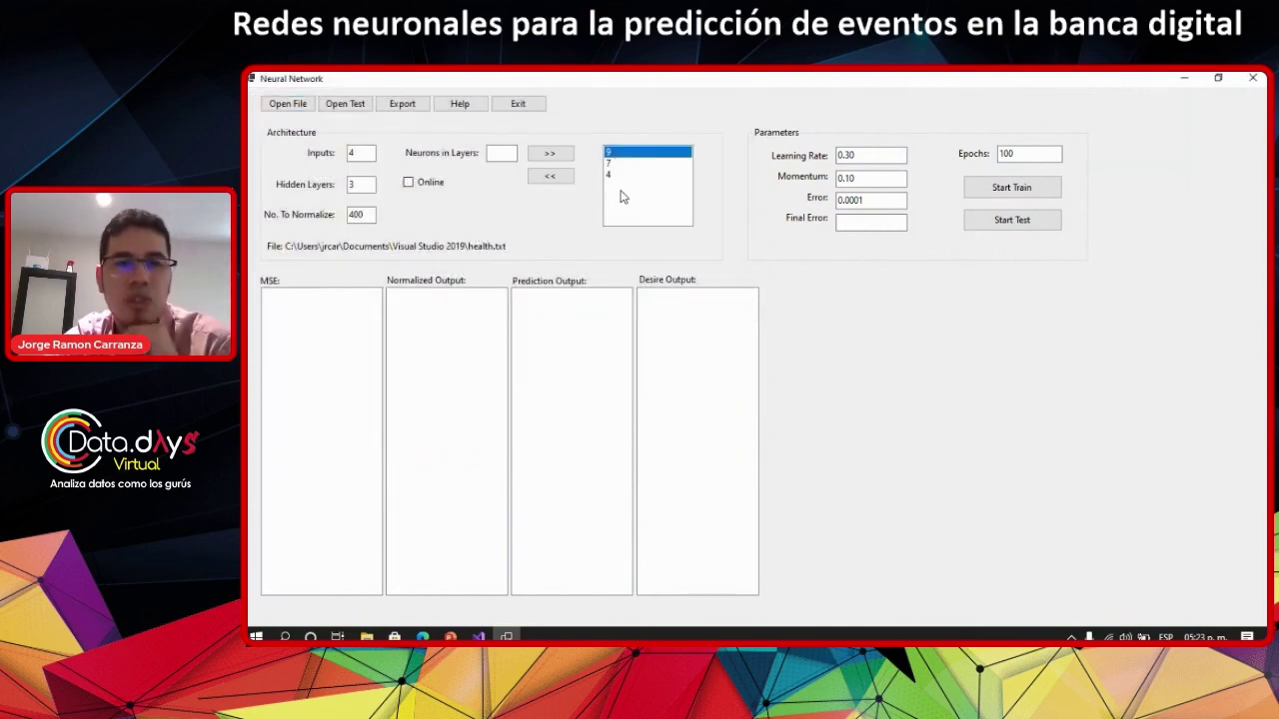
click(616, 164)
click(616, 175)
click(550, 176)
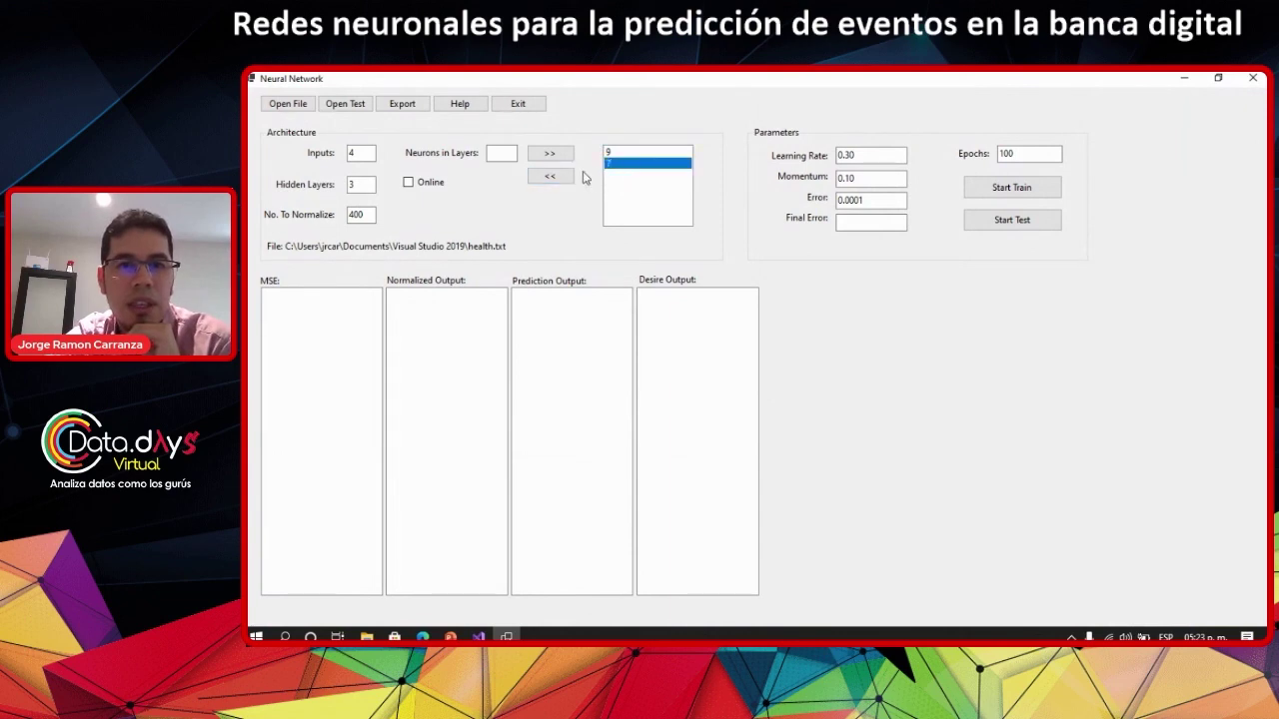
click(549, 176)
click(550, 175)
Add three layers with 12, 18 and 8 neurons to the network architecture
click(506, 154)
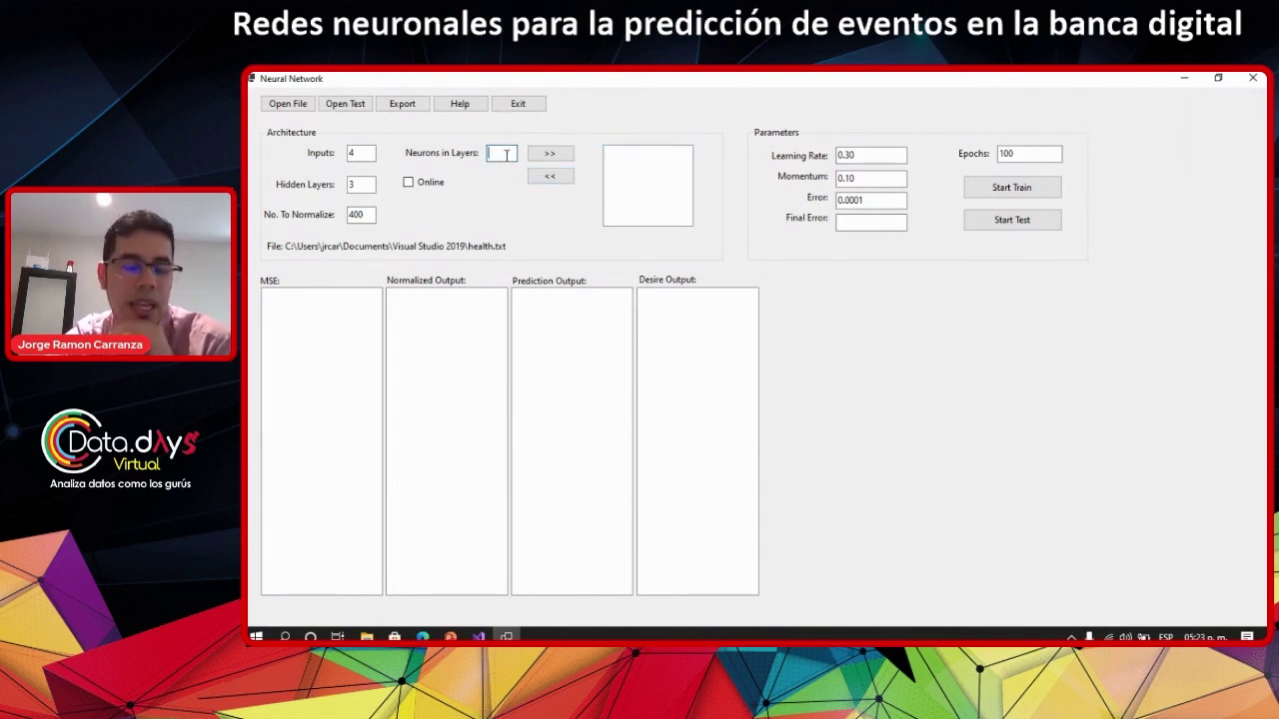
text(12)
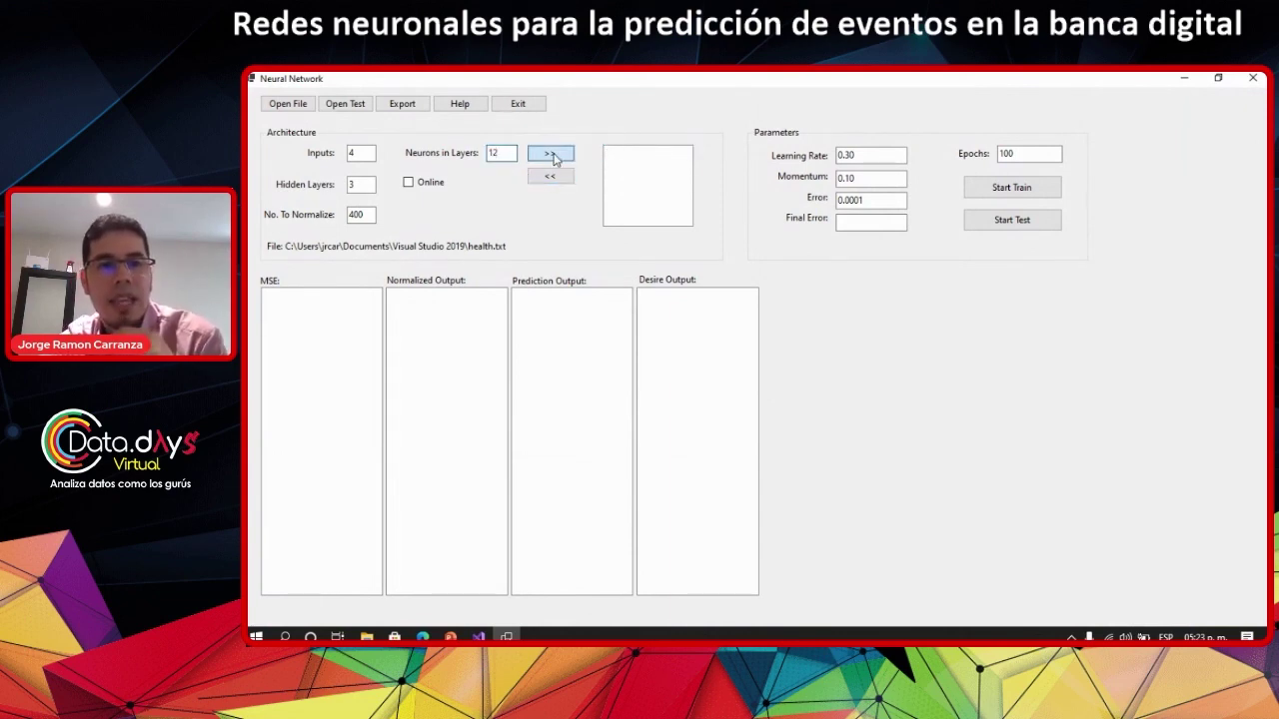
click(549, 152)
double_click(493, 153)
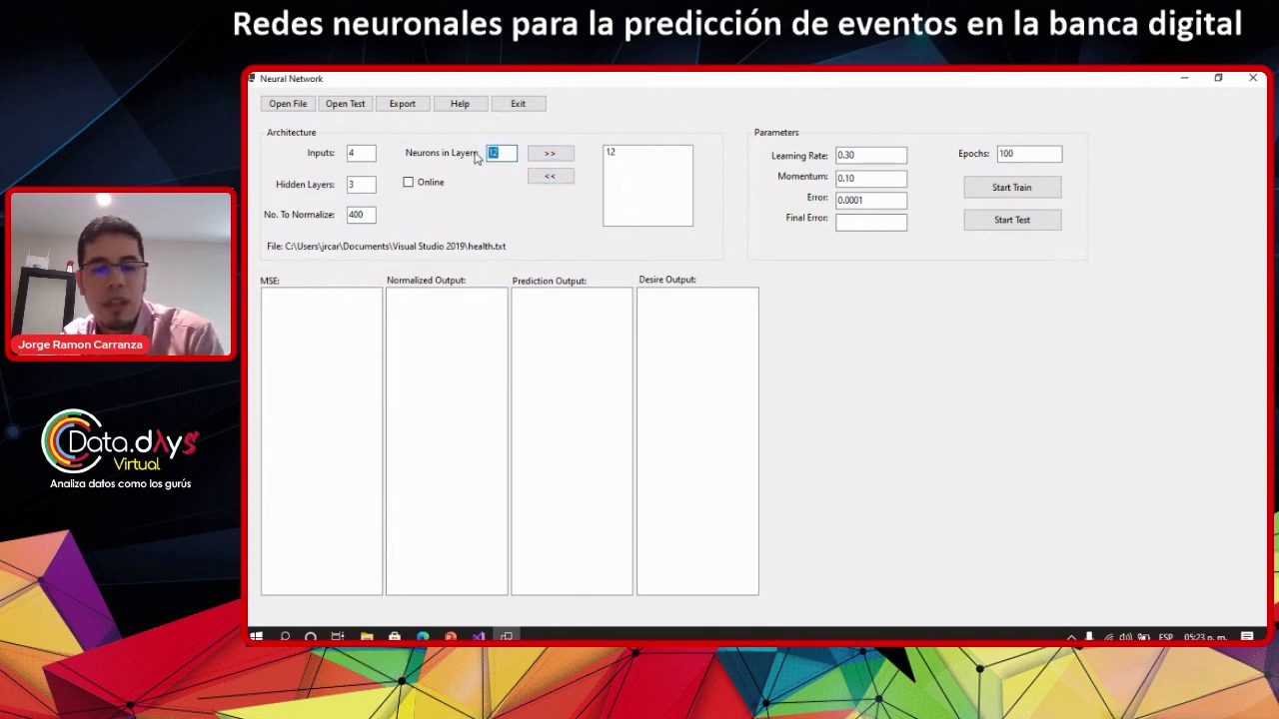
text(18)
click(550, 153)
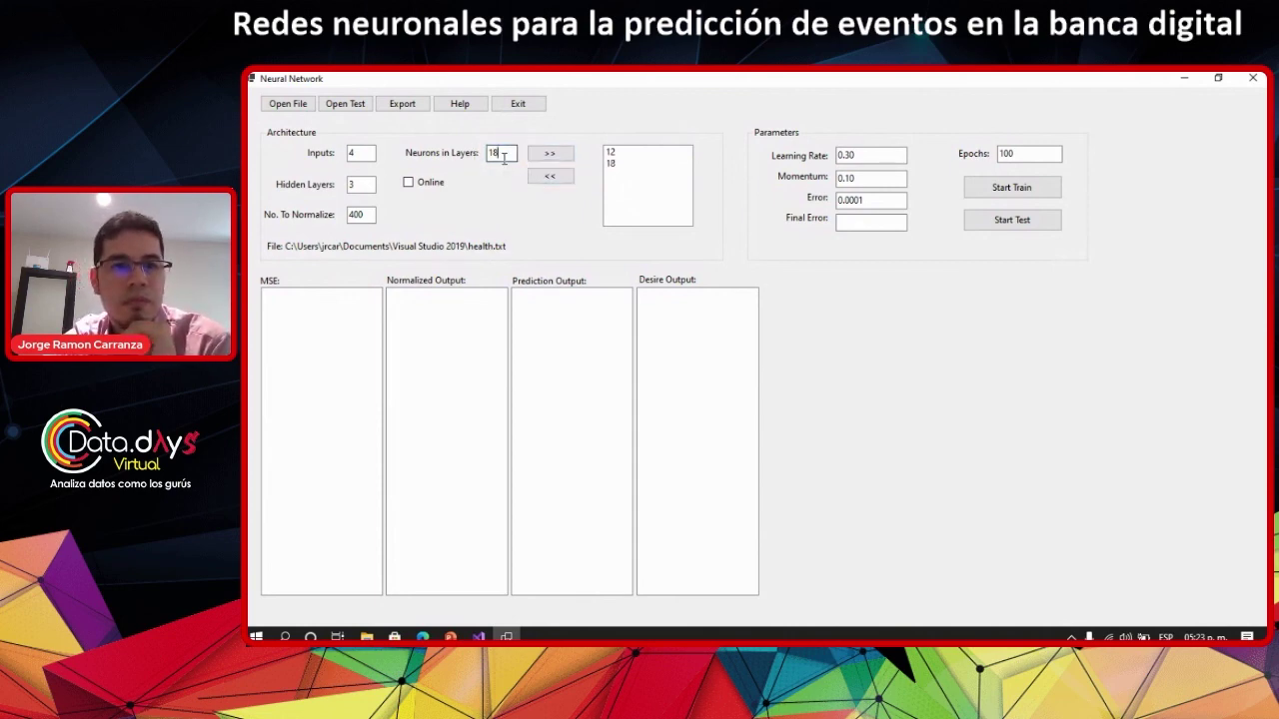
double_click(501, 155)
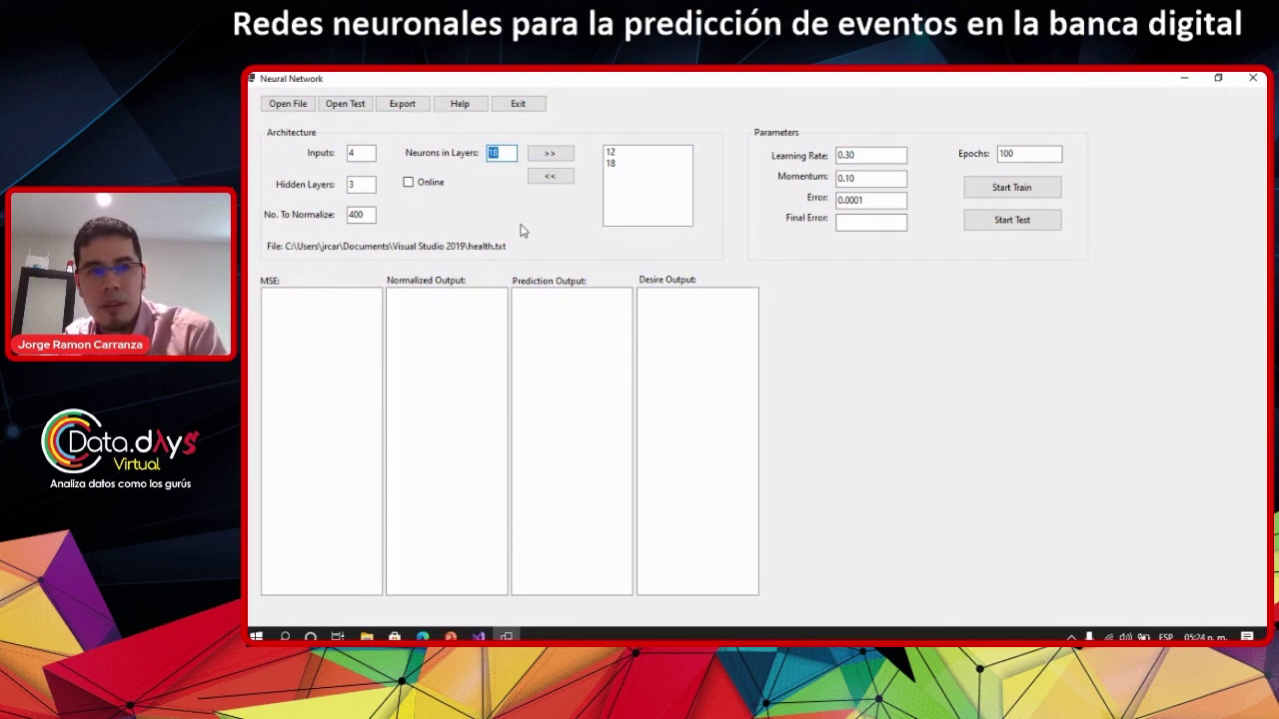
text(8)
click(550, 155)
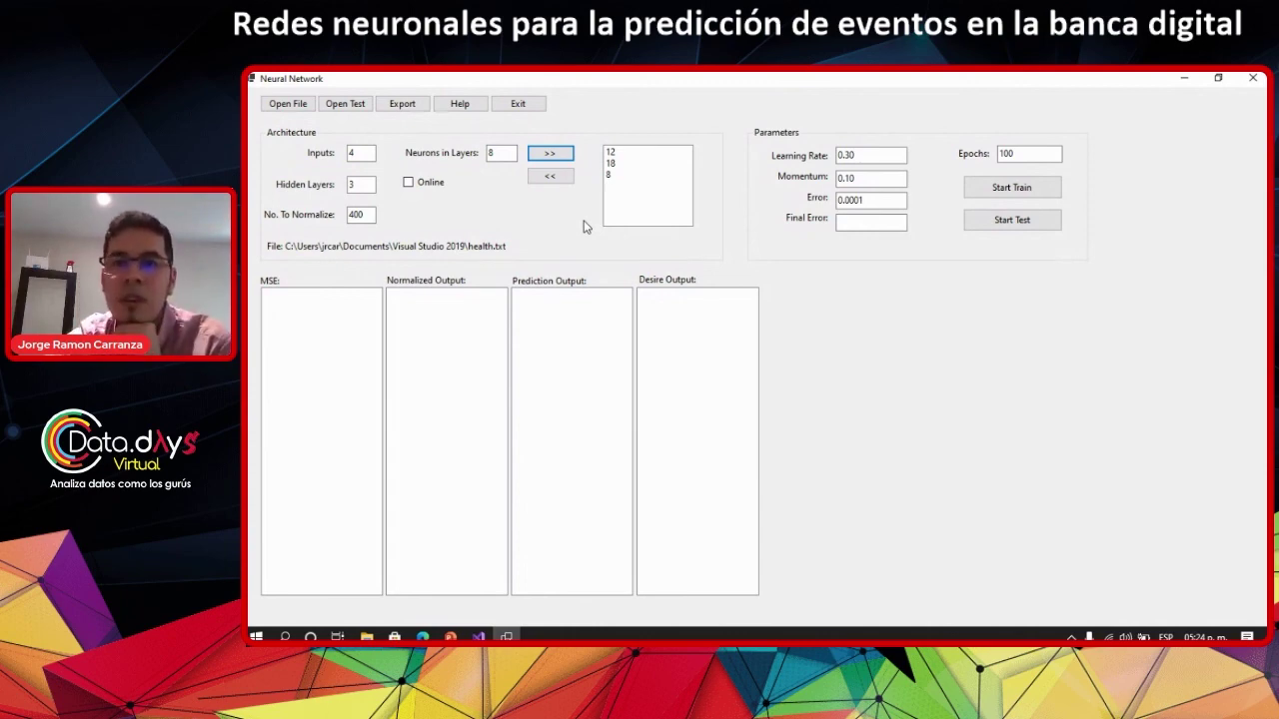
Set the number of training epochs to 500
double_click(1007, 153)
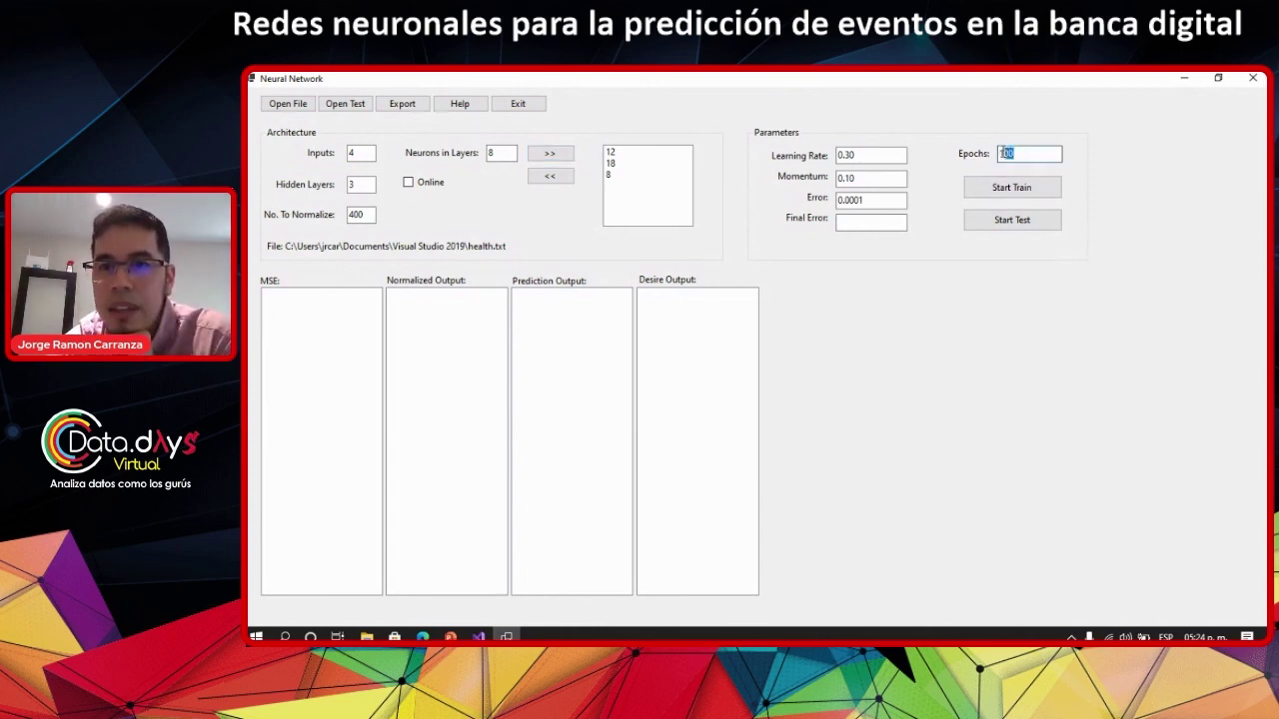
text(1000)
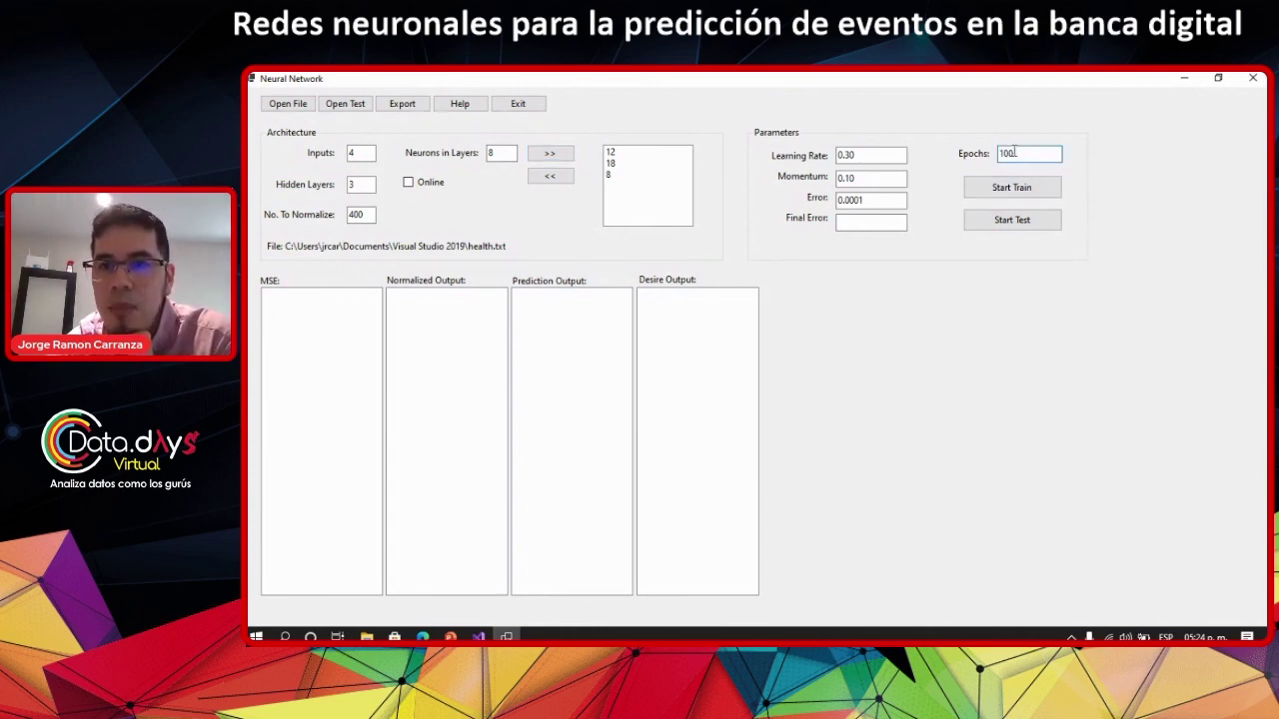
drag(1014, 153, 995, 157)
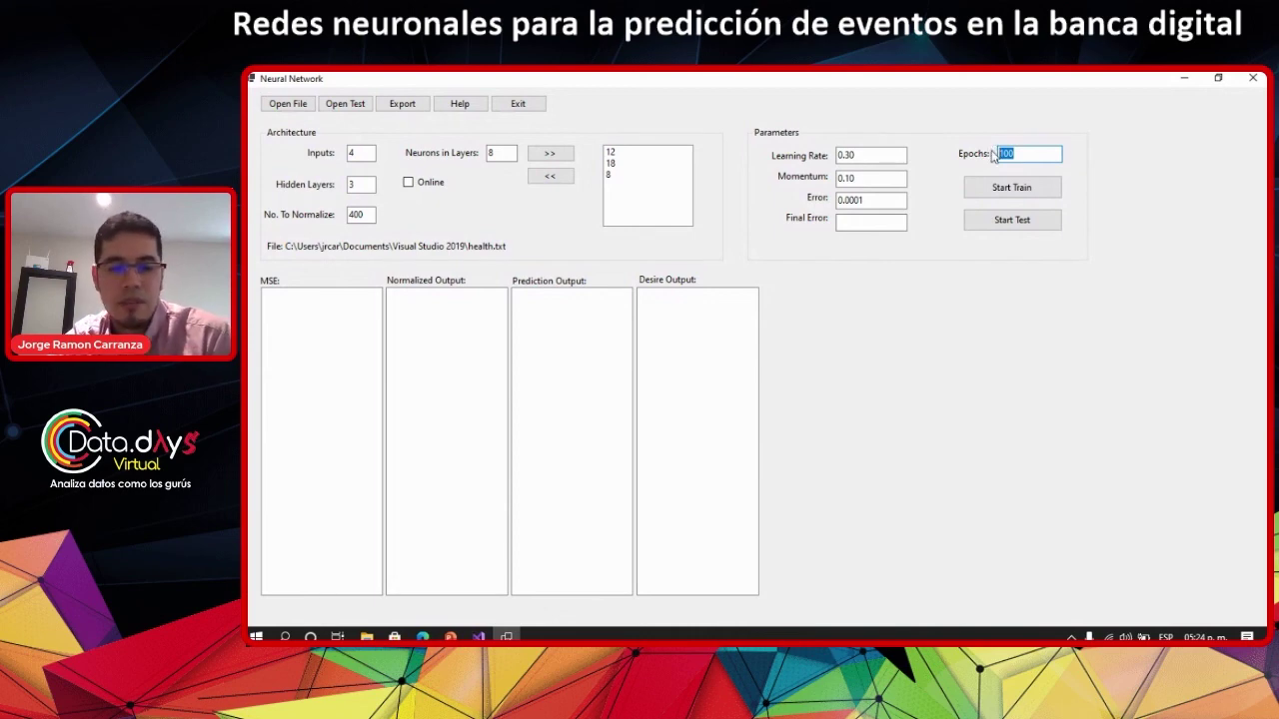
text(500)
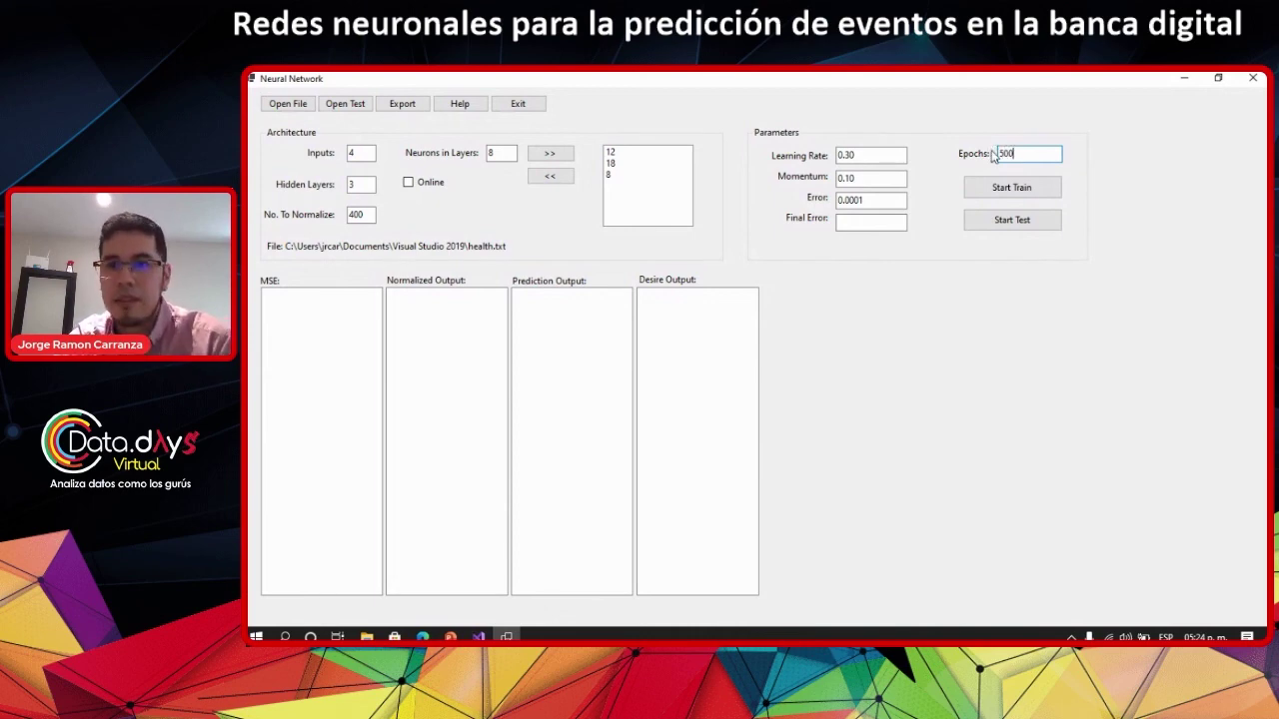
Train the network with the 12, 18 and 8 neuron layers and review the MSE list through its last values
click(1031, 198)
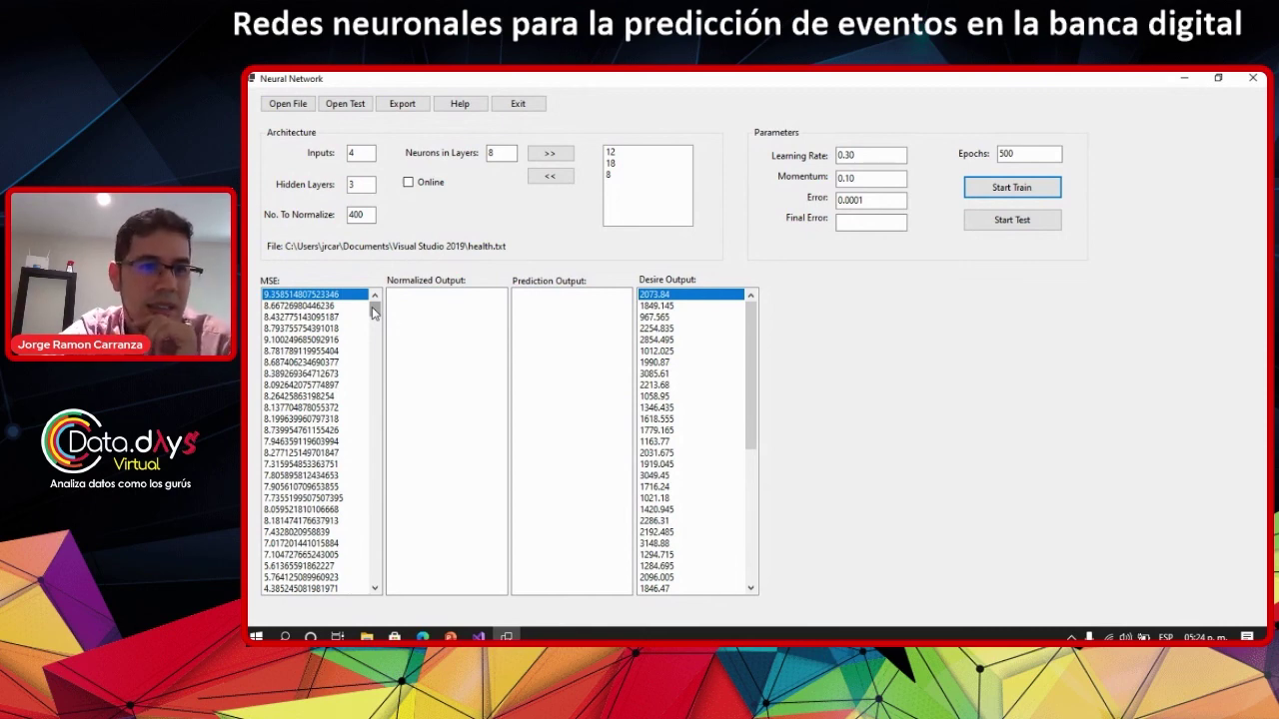
drag(374, 313, 375, 317)
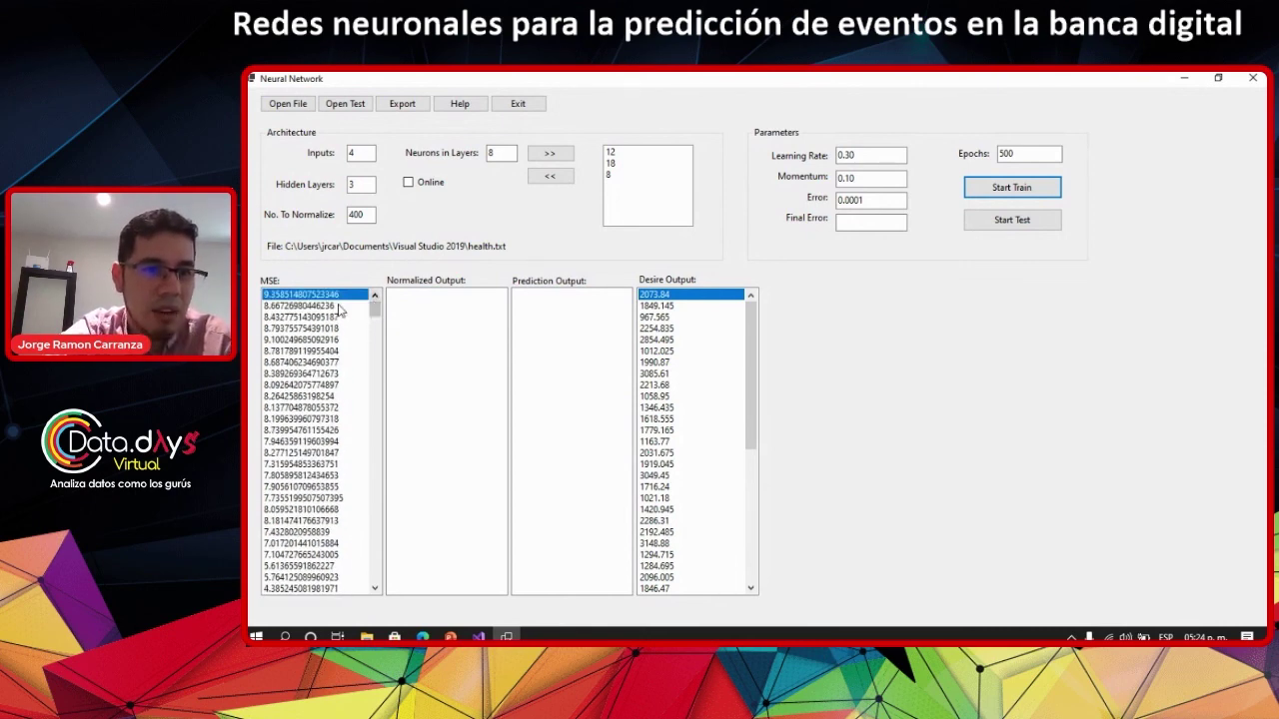
drag(372, 318, 365, 578)
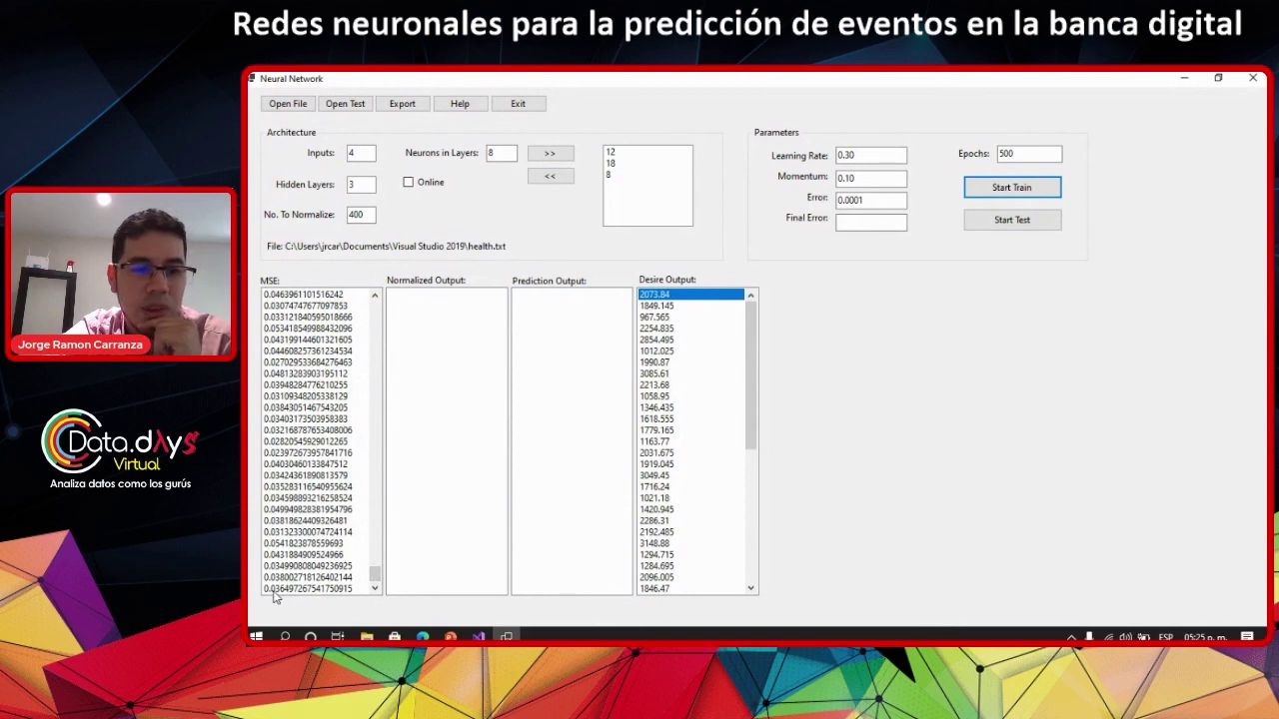
Run the test on the trained health network and inspect the prediction output against the desired output
click(999, 224)
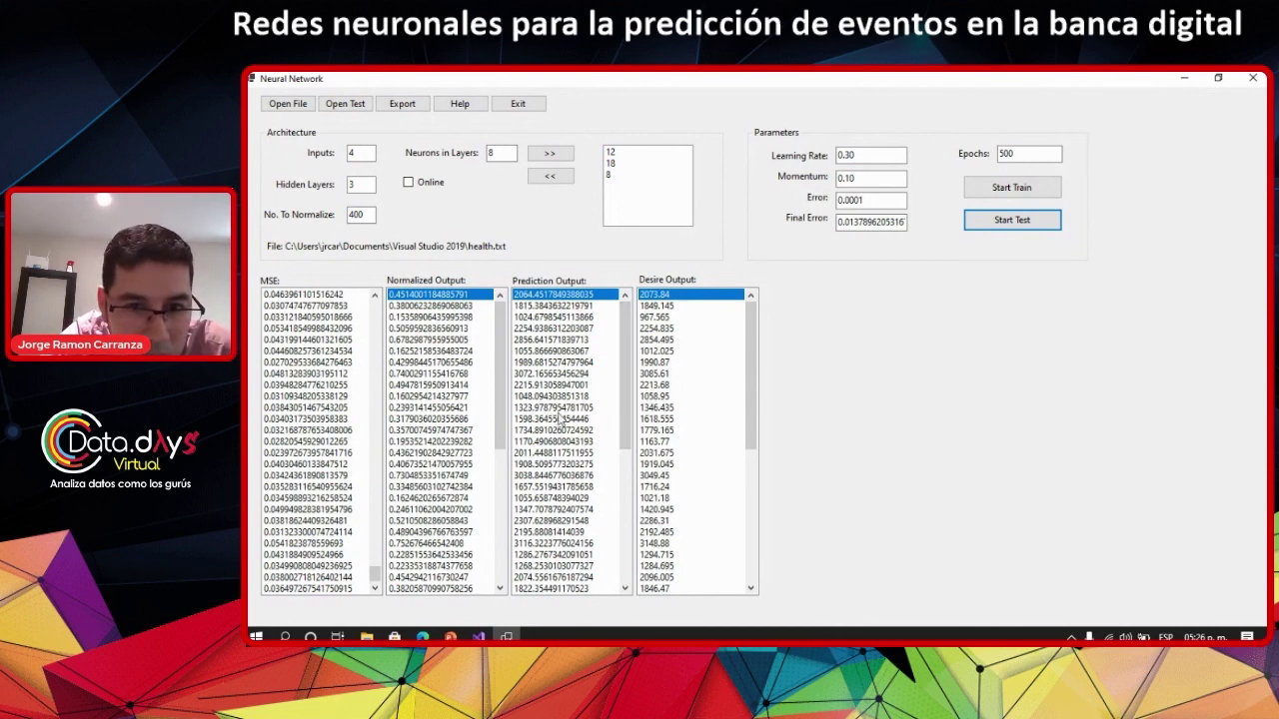
click(542, 476)
scroll(543, 500, down, 2)
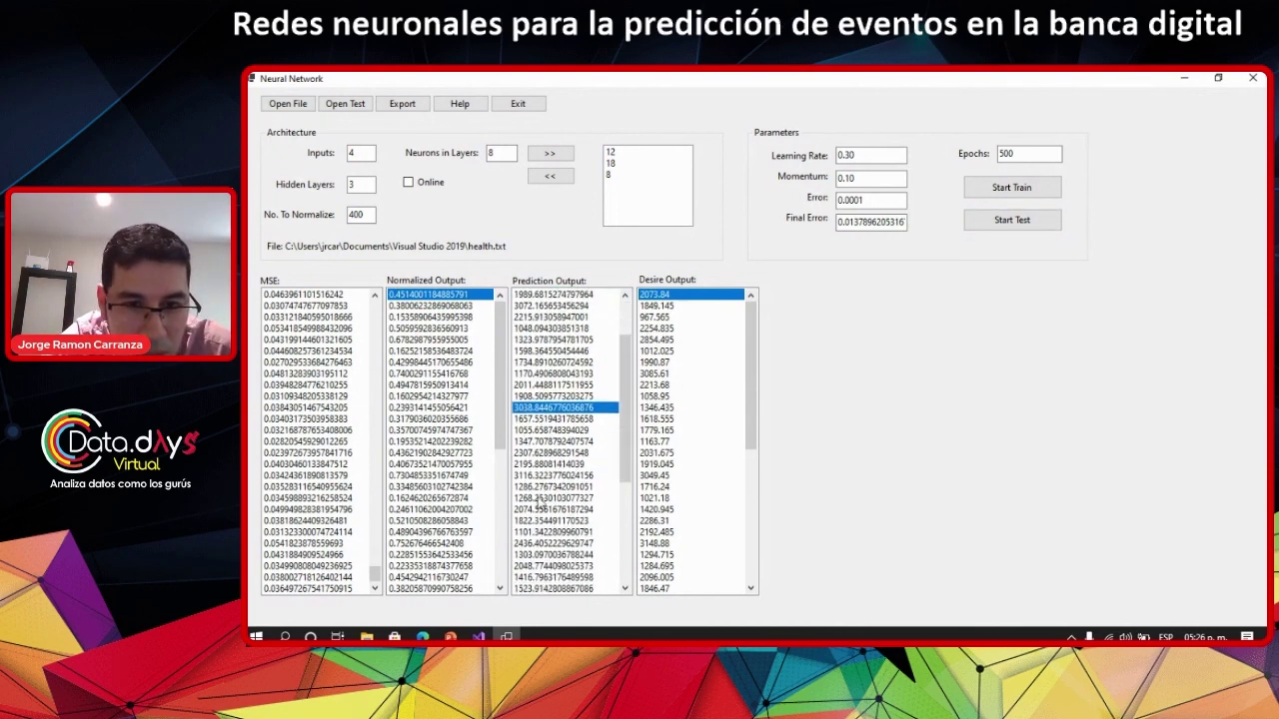
click(571, 445)
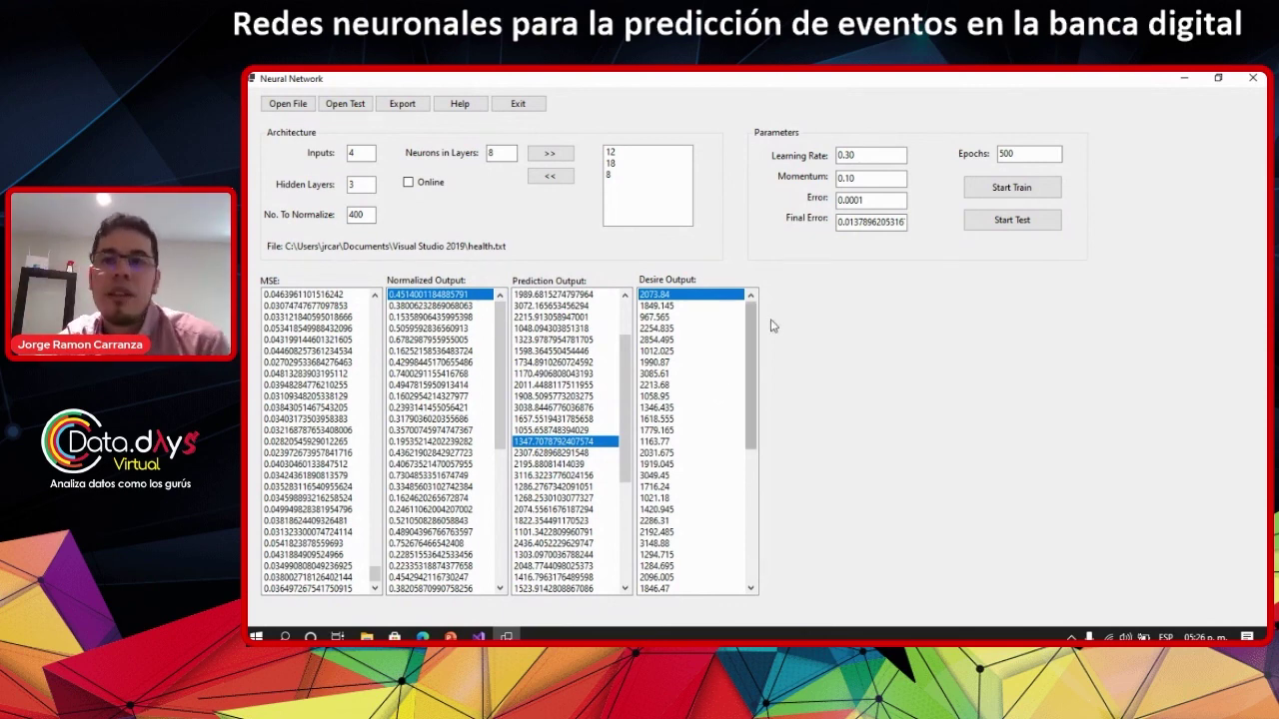
Exit the Neural Network program and switch to PowerPoint to show the slide on the power of a hydroelectrical turbine
click(540, 103)
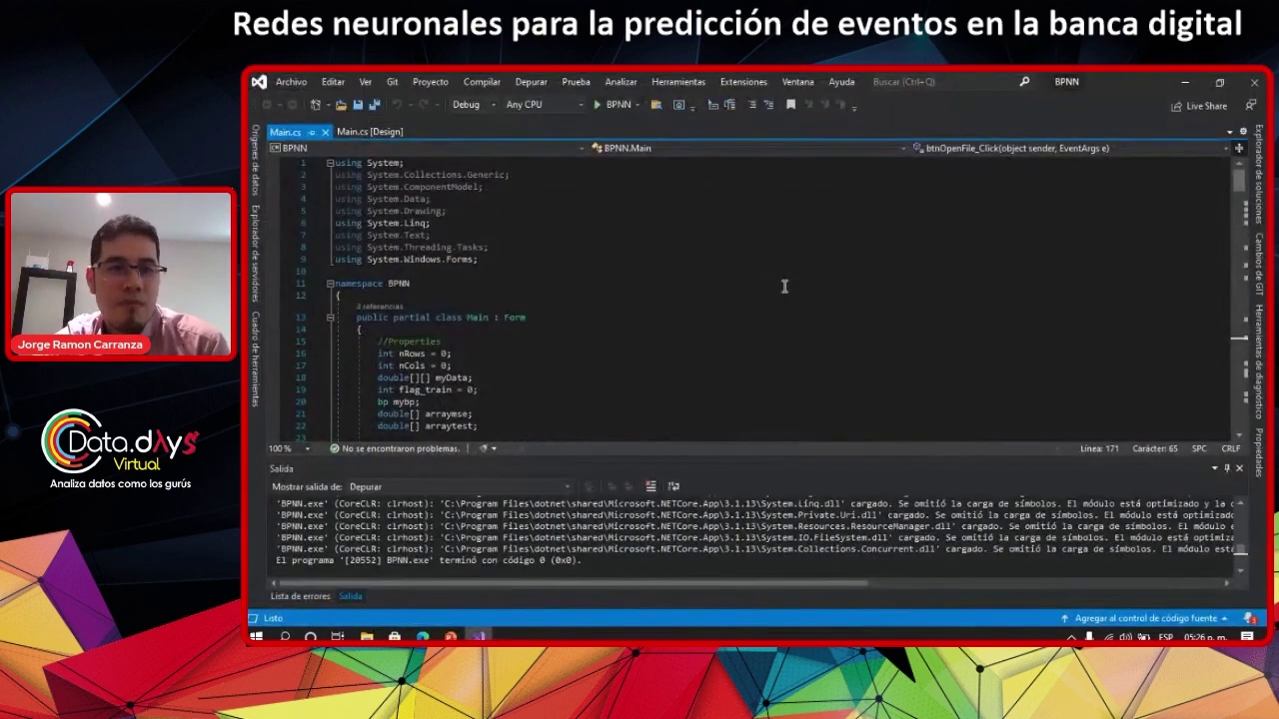
scroll(784, 288, down, 17)
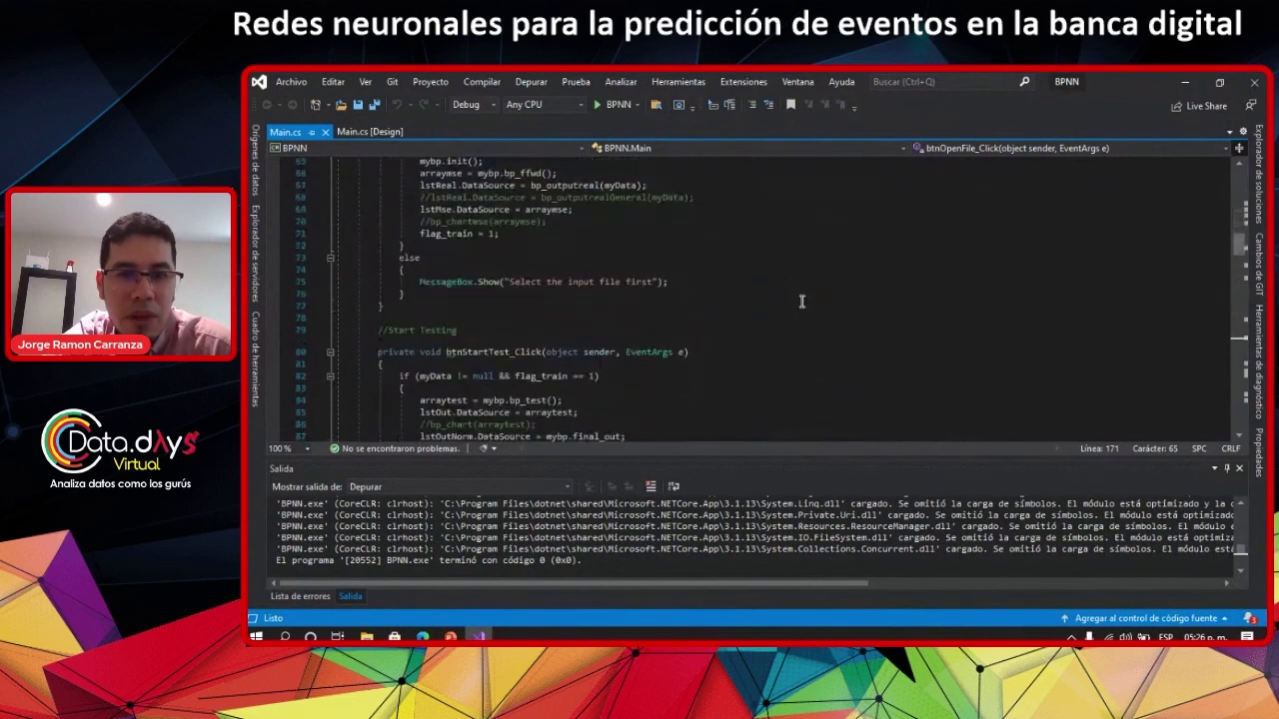
scroll(802, 306, down, 5)
click(451, 636)
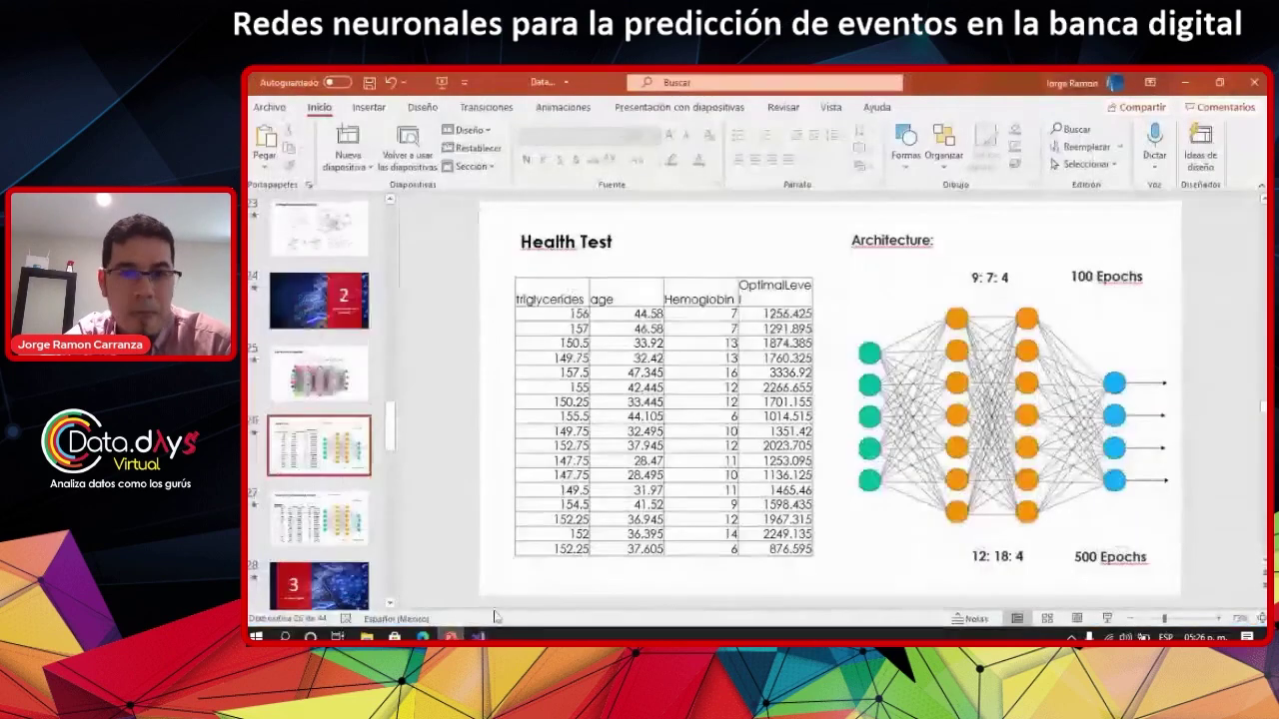
click(318, 518)
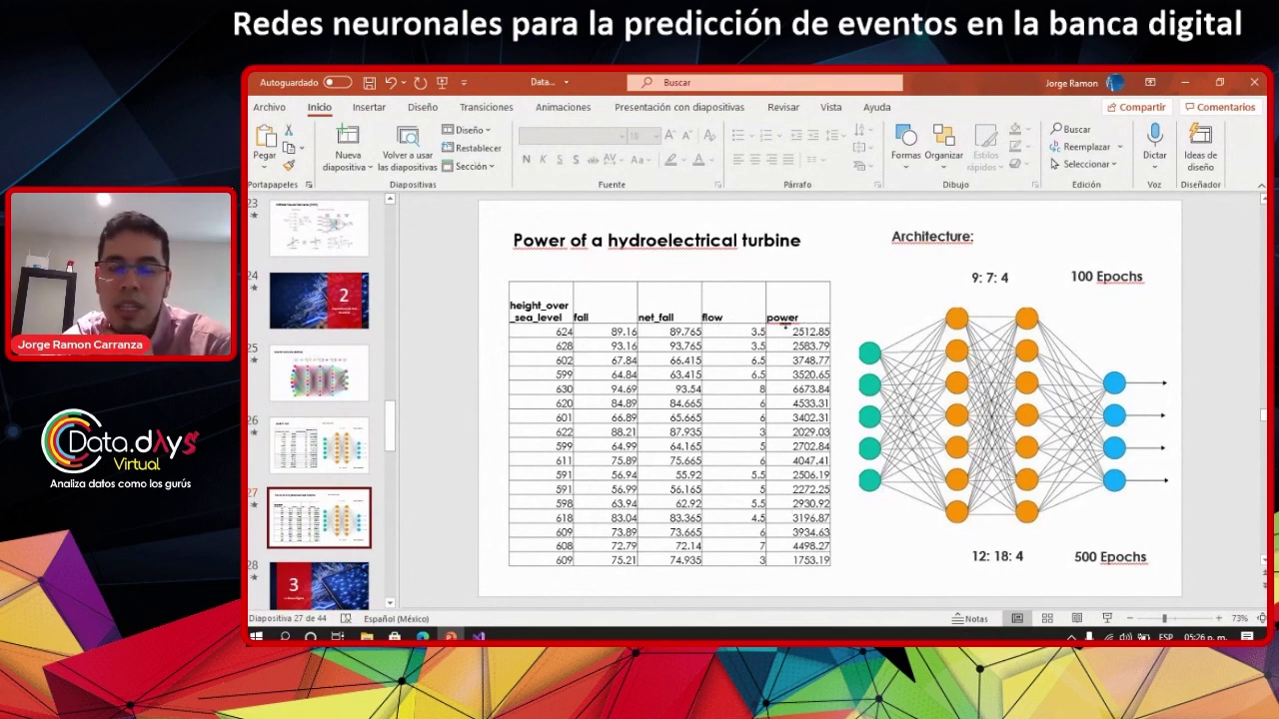
click(810, 311)
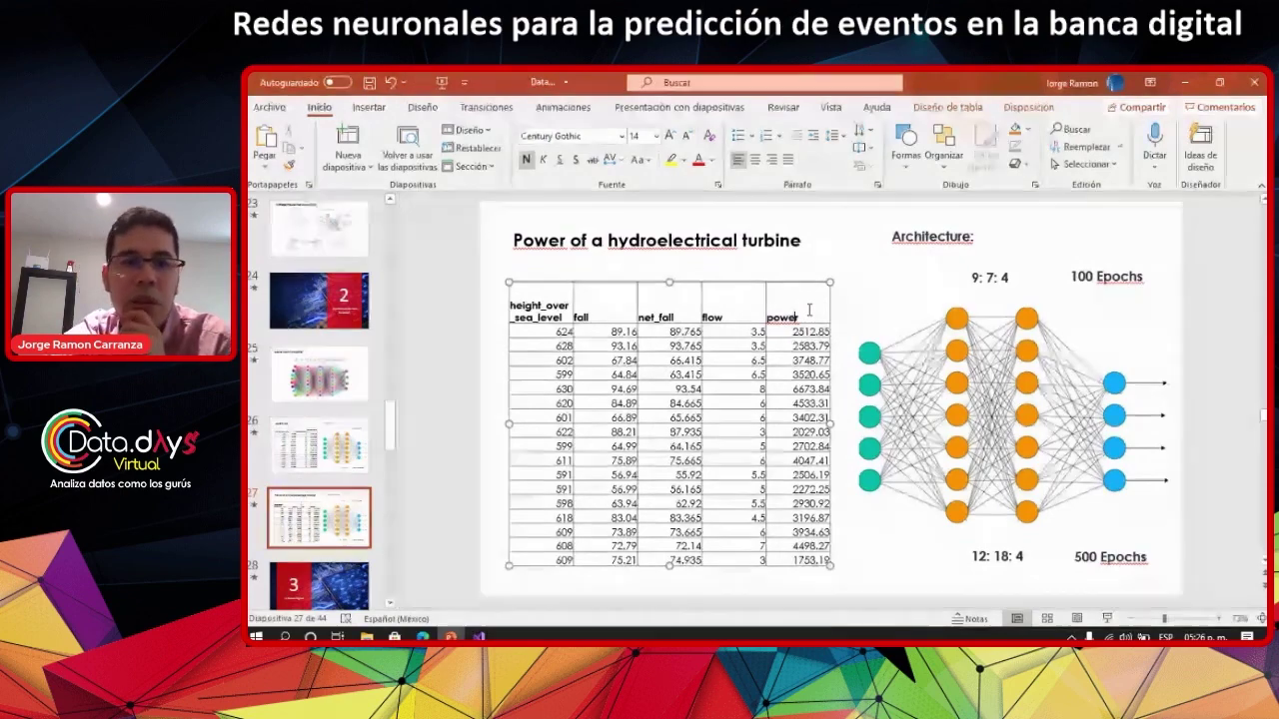
Switch to Visual Studio and change the separator of the first line.Split call in btnOpenFile_Click from a tab to a space
key(alt+Tab)
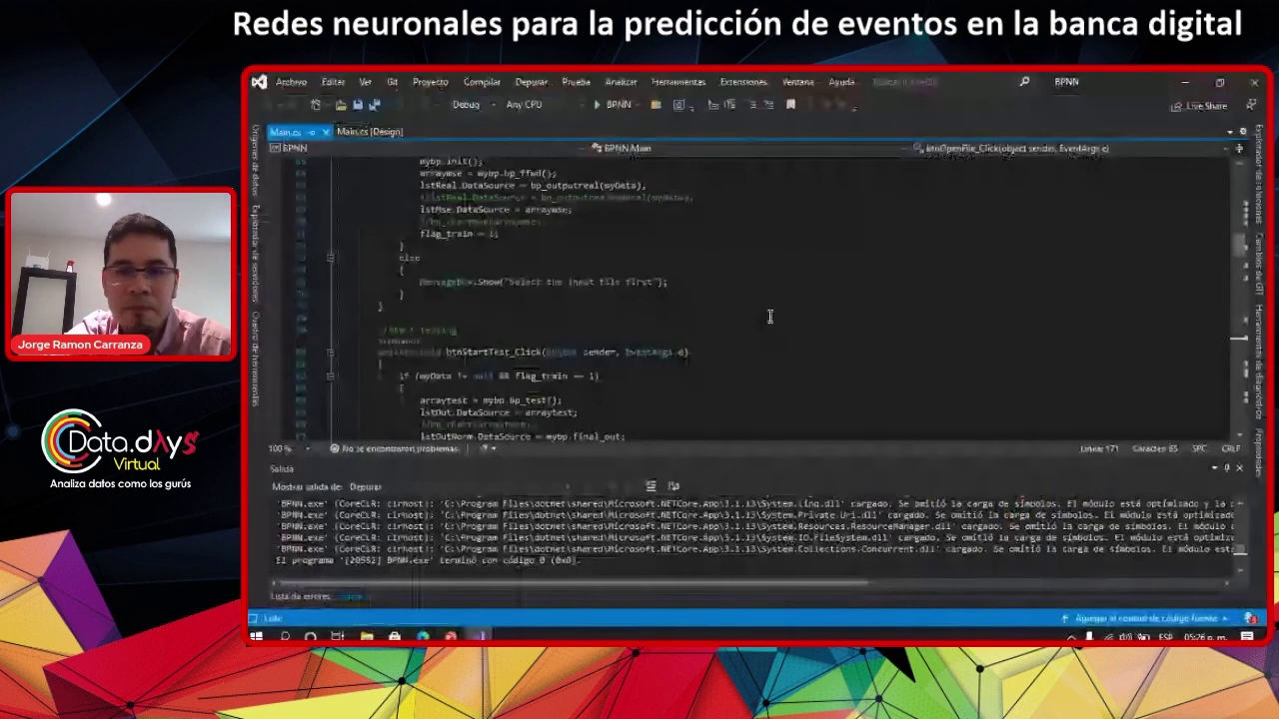
scroll(769, 317, up, 4)
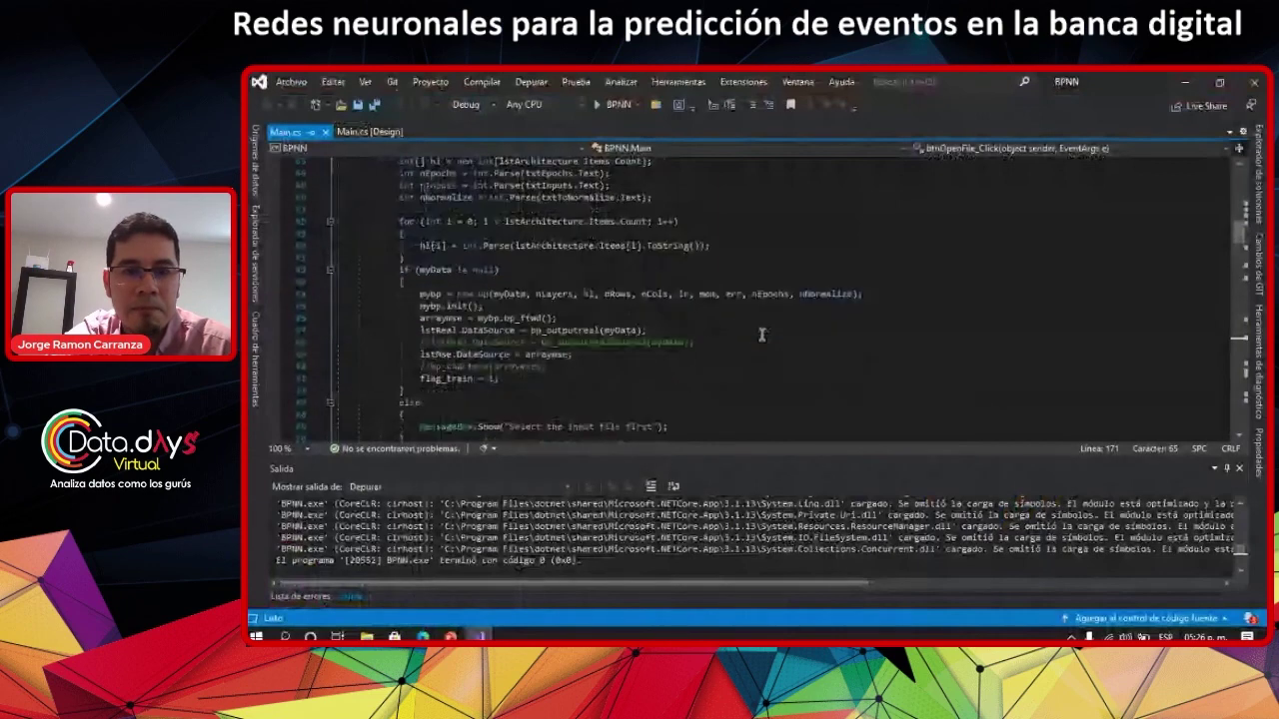
scroll(762, 335, down, 4)
scroll(762, 335, down, 10)
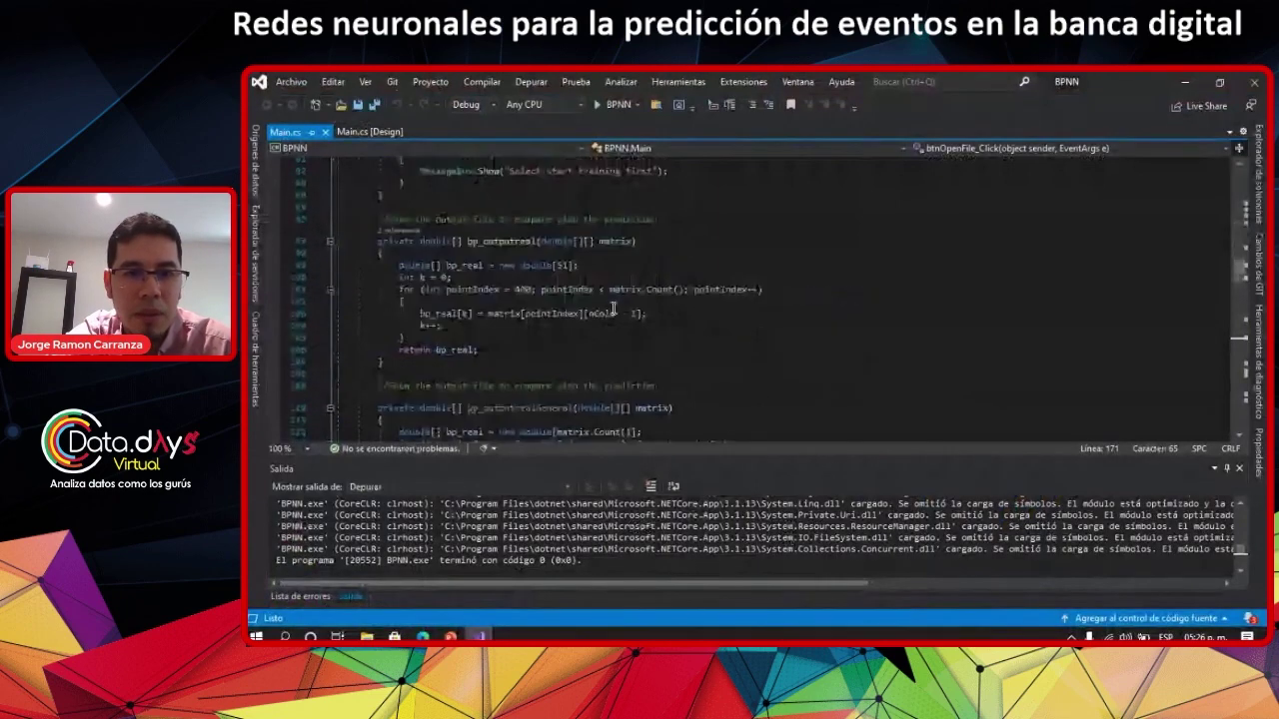
scroll(614, 318, up, 15)
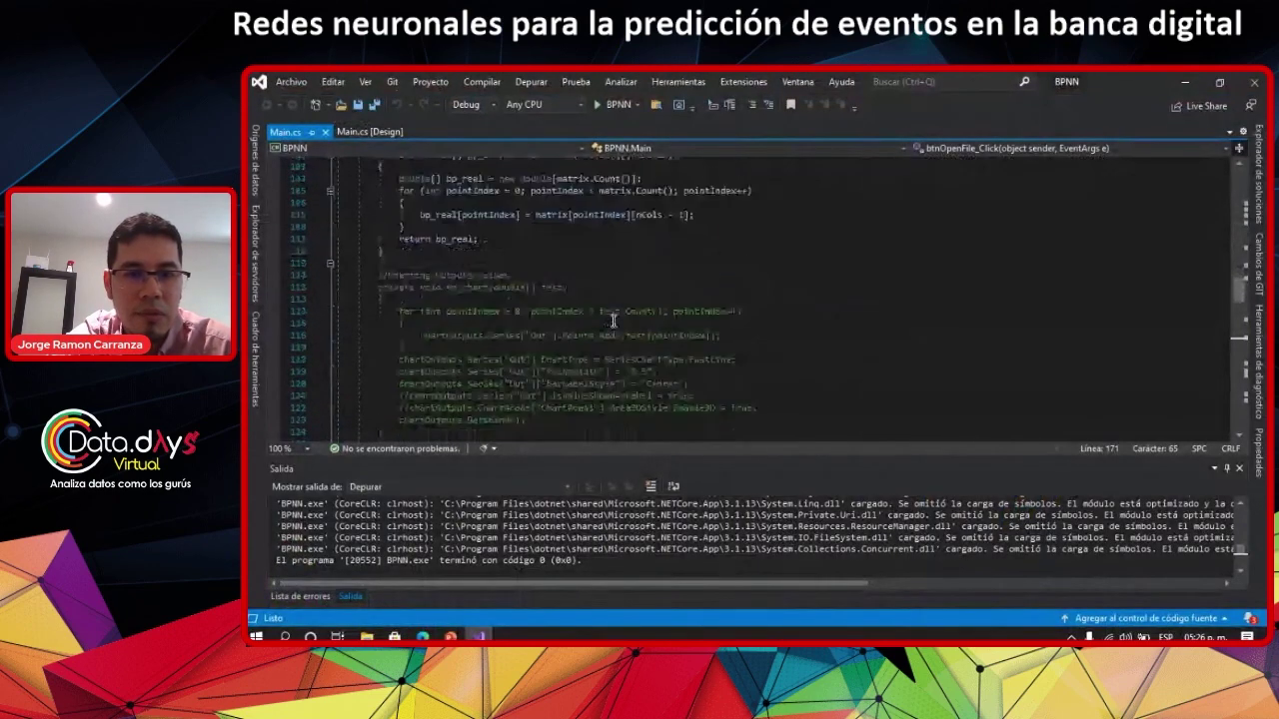
scroll(614, 322, up, 10)
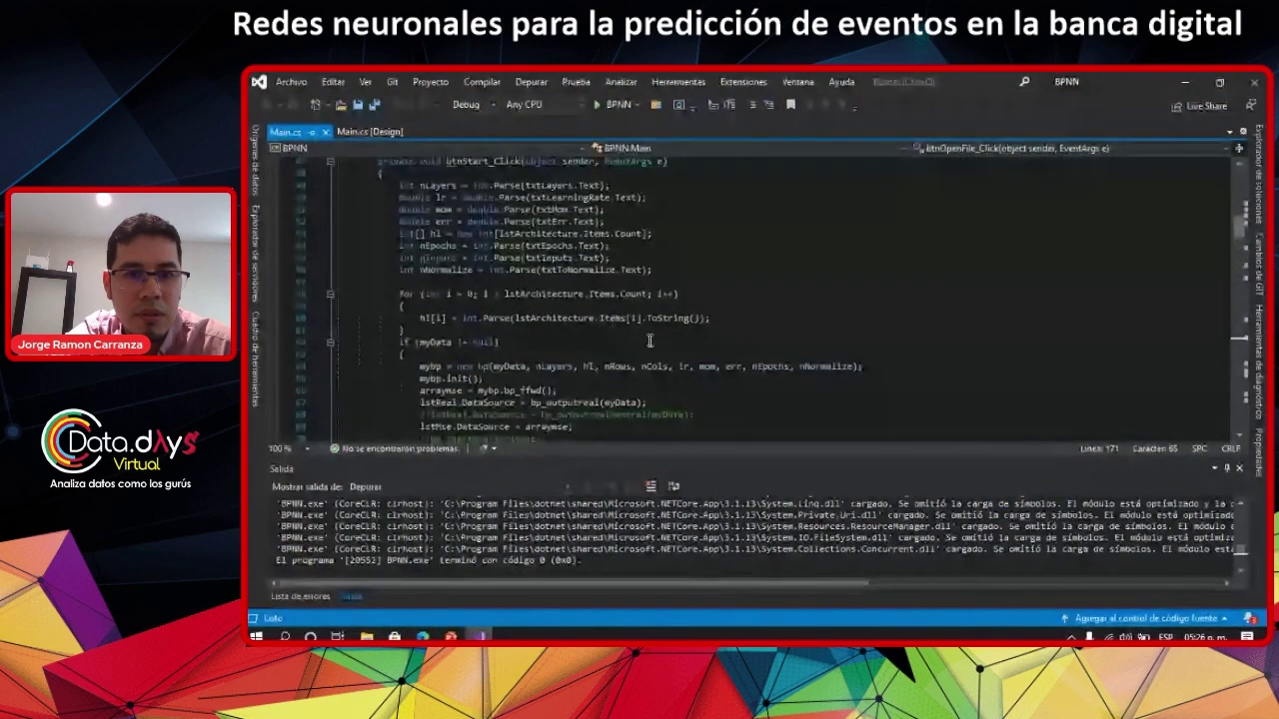
scroll(655, 342, up, 5)
scroll(658, 340, down, 10)
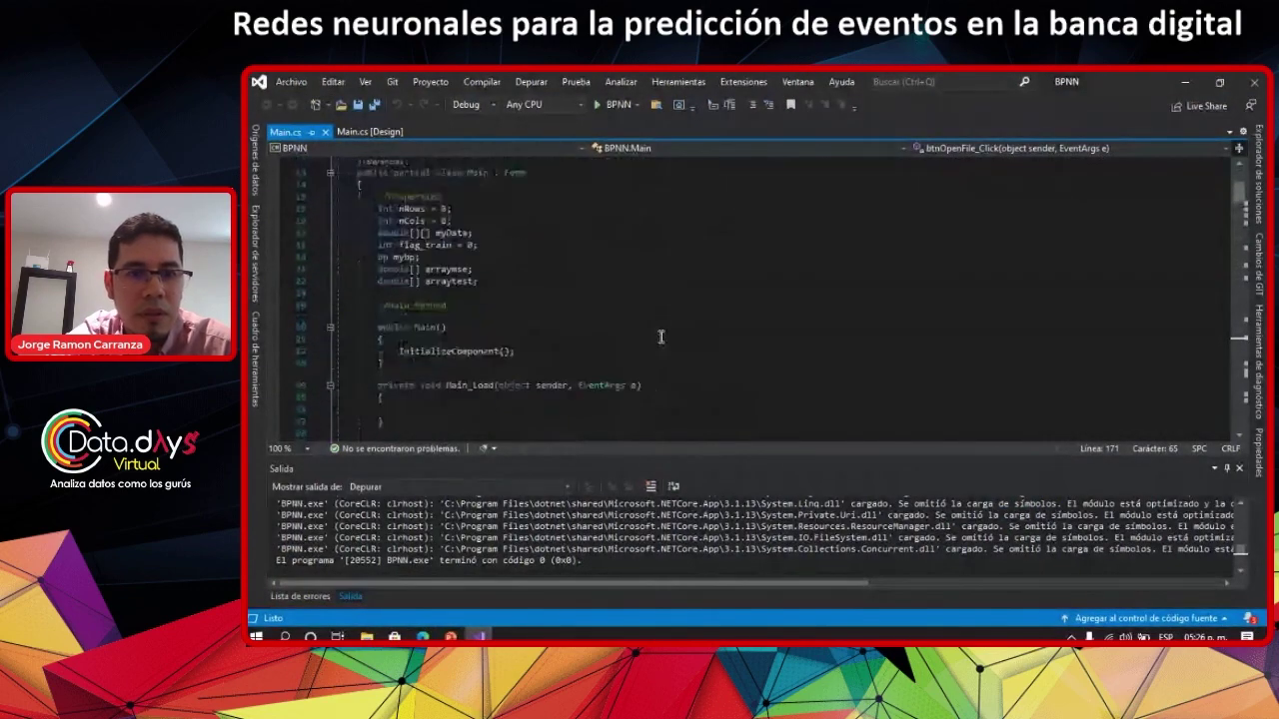
scroll(661, 337, down, 6)
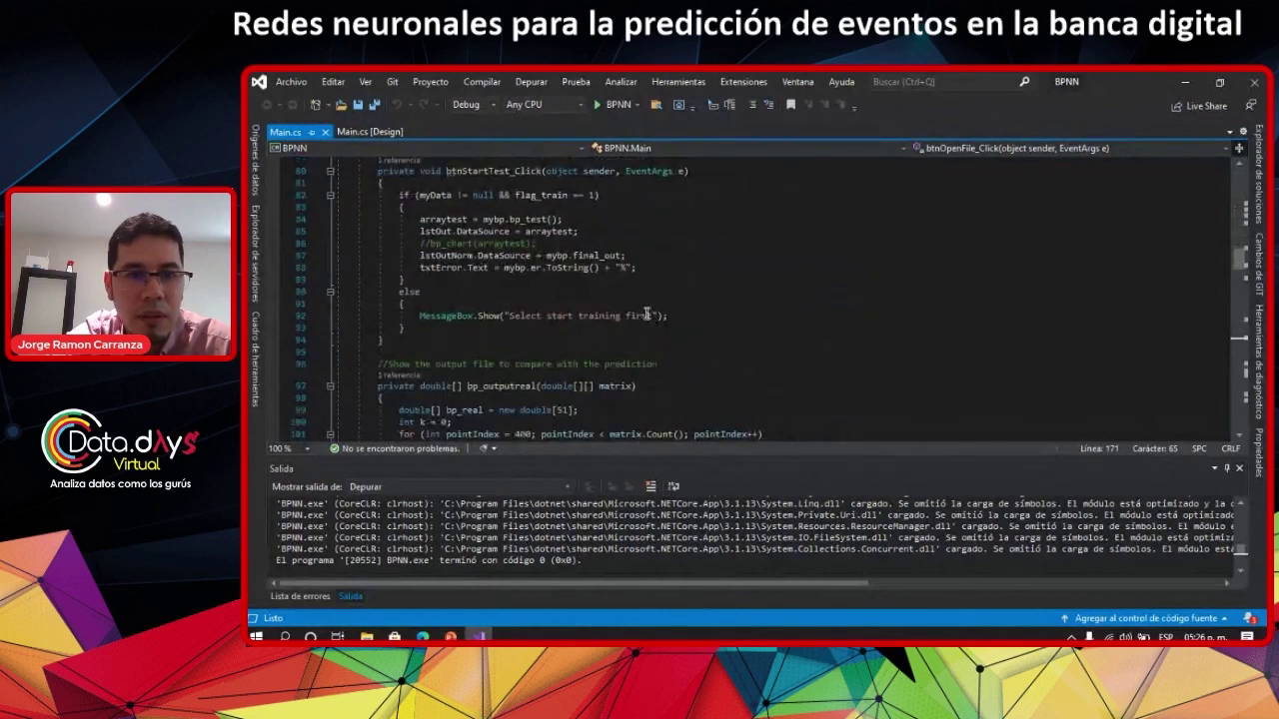
scroll(644, 316, down, 6)
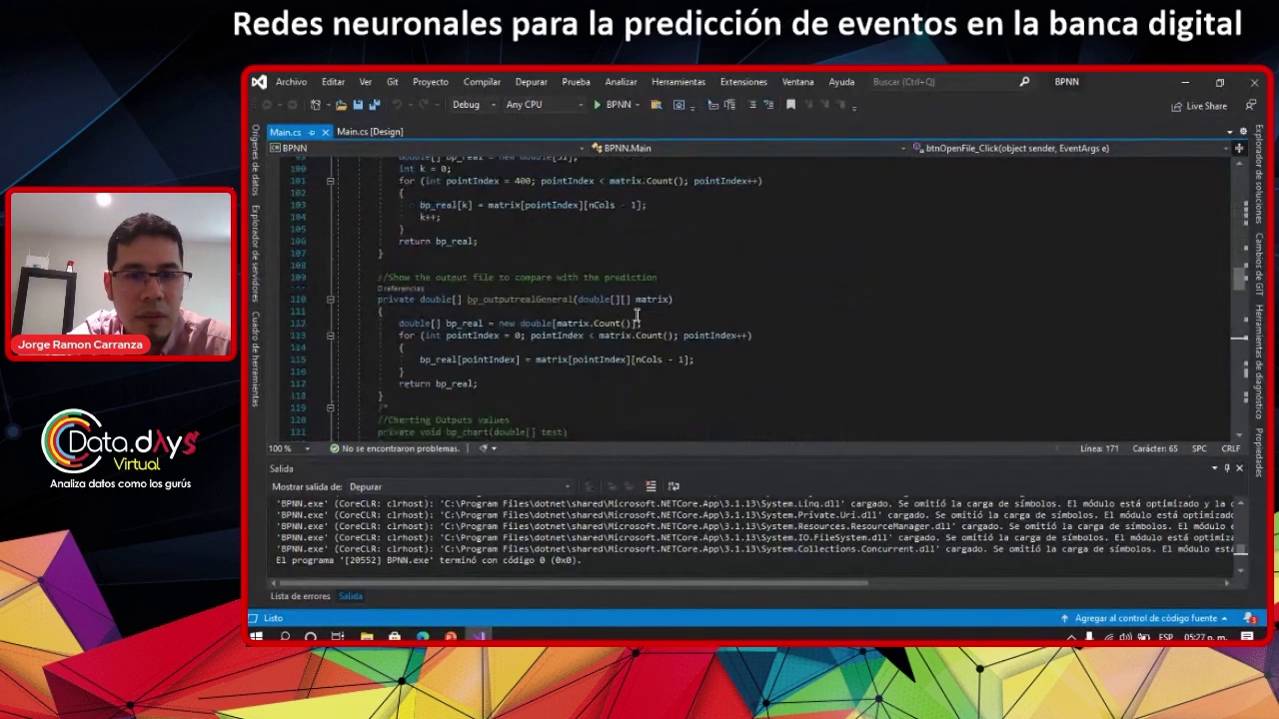
scroll(636, 316, down, 16)
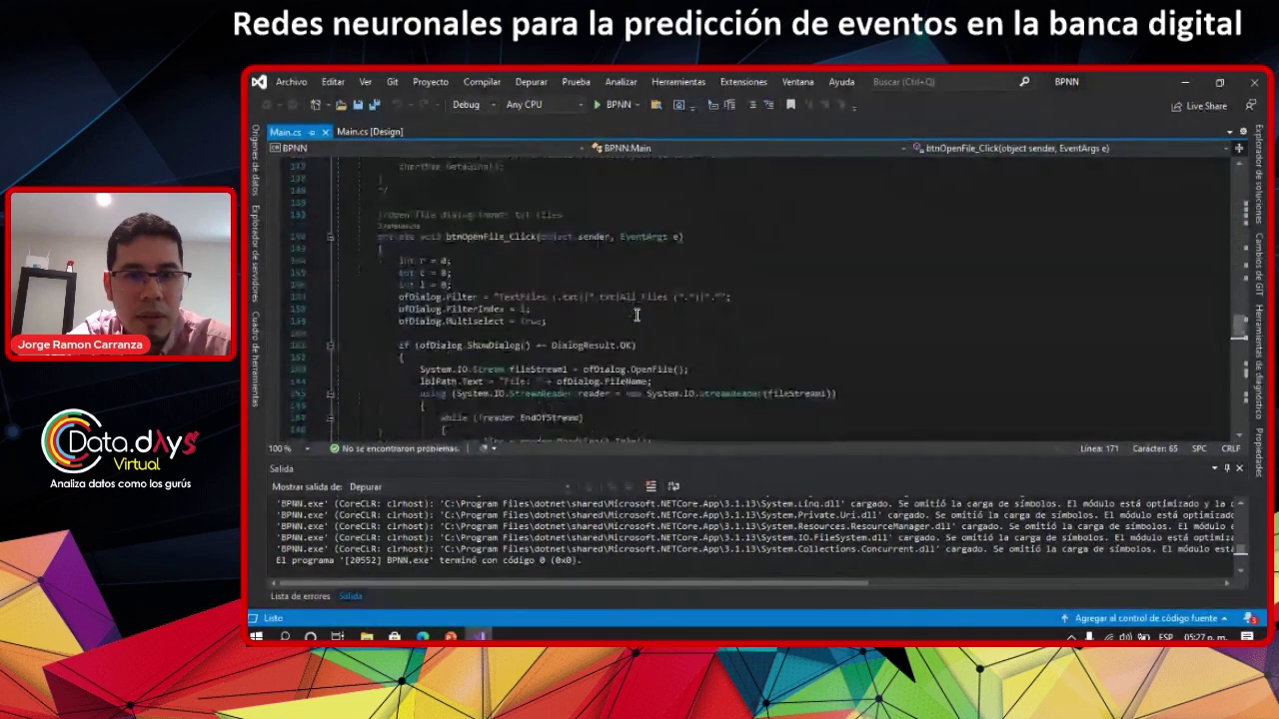
scroll(637, 315, down, 4)
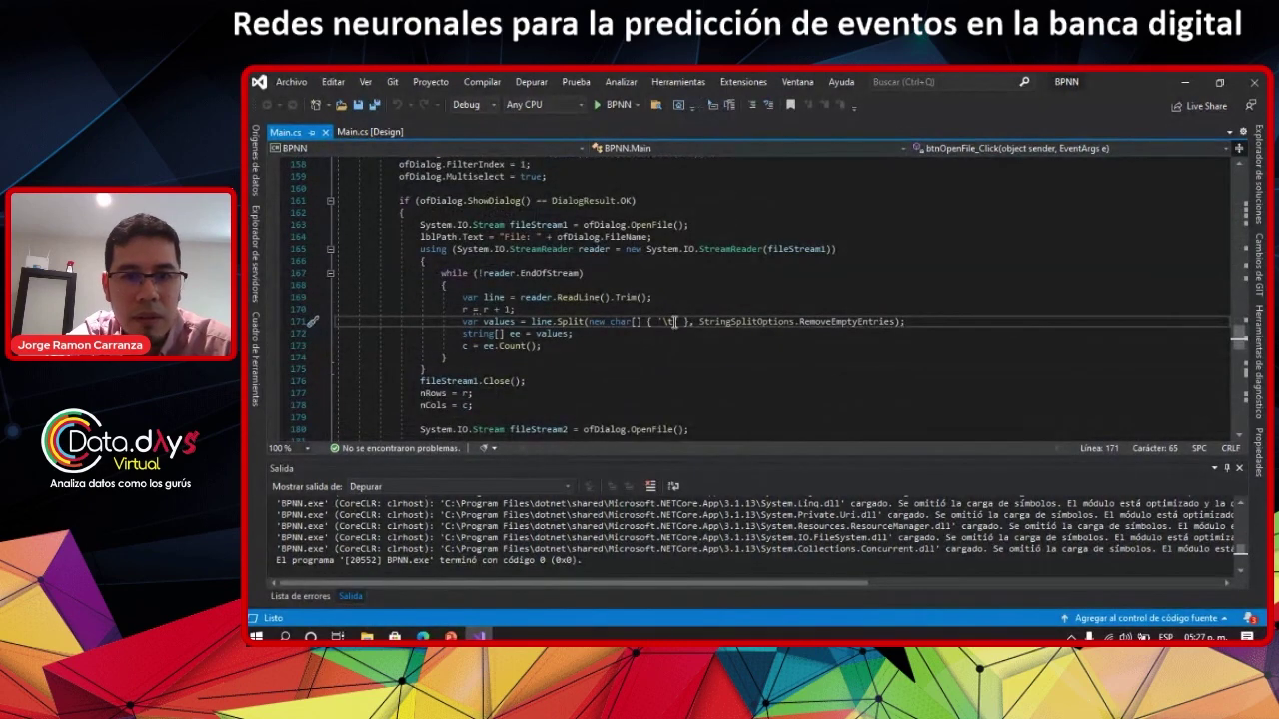
key(BackSpace)
key(BackSpace)
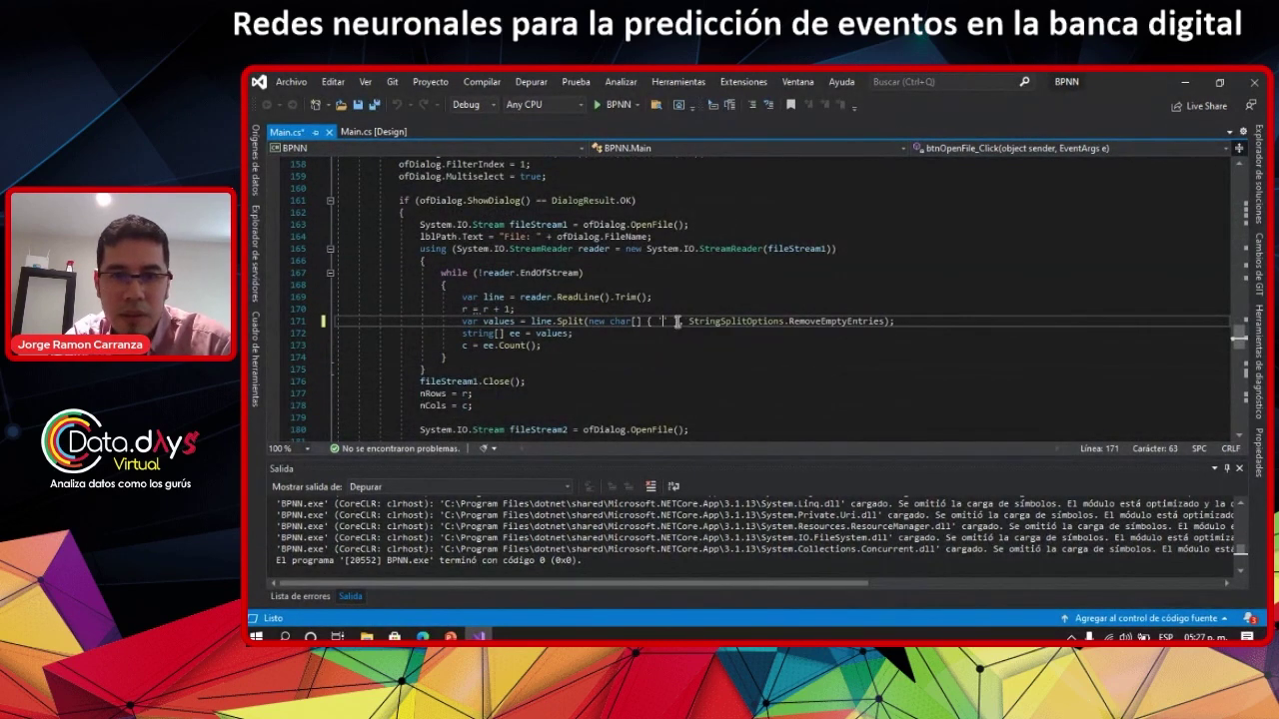
Change the separator of the second line.Split call, in the fileStream2 reading loop, to a space and save Main.cs
scroll(676, 321, down, 4)
scroll(677, 320, down, 1)
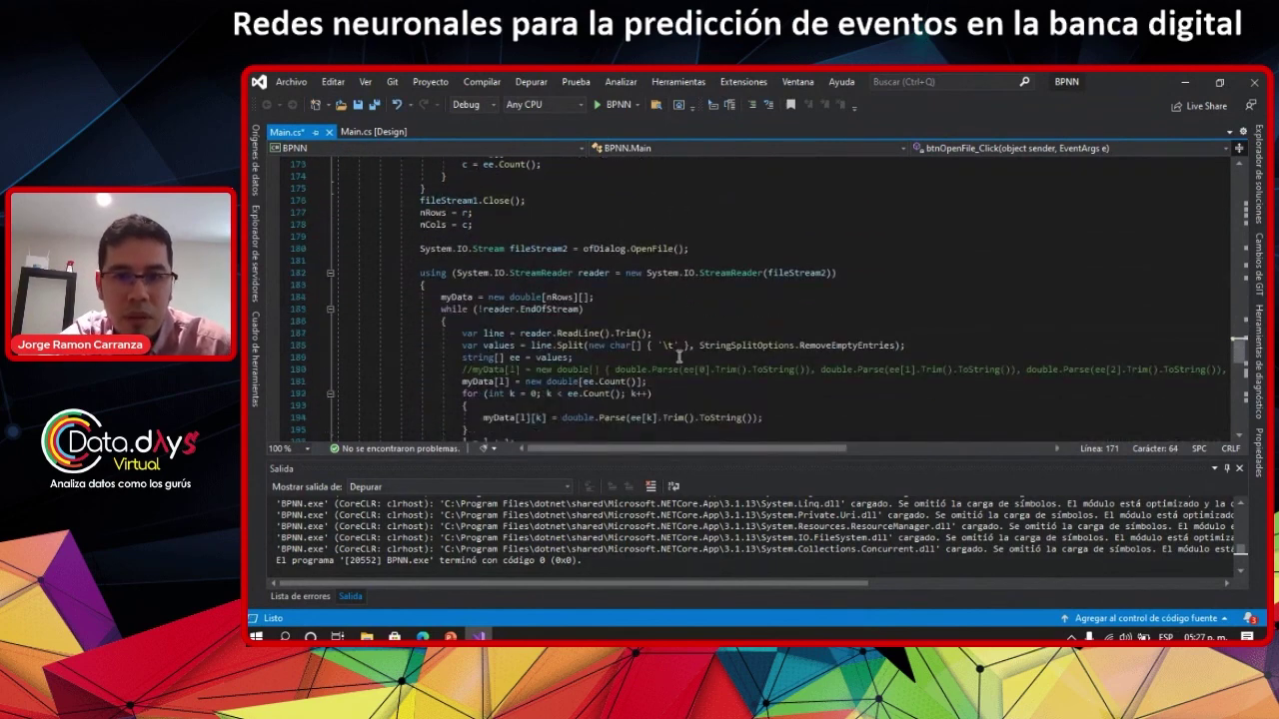
click(674, 345)
key(BackSpace)
key(BackSpace)
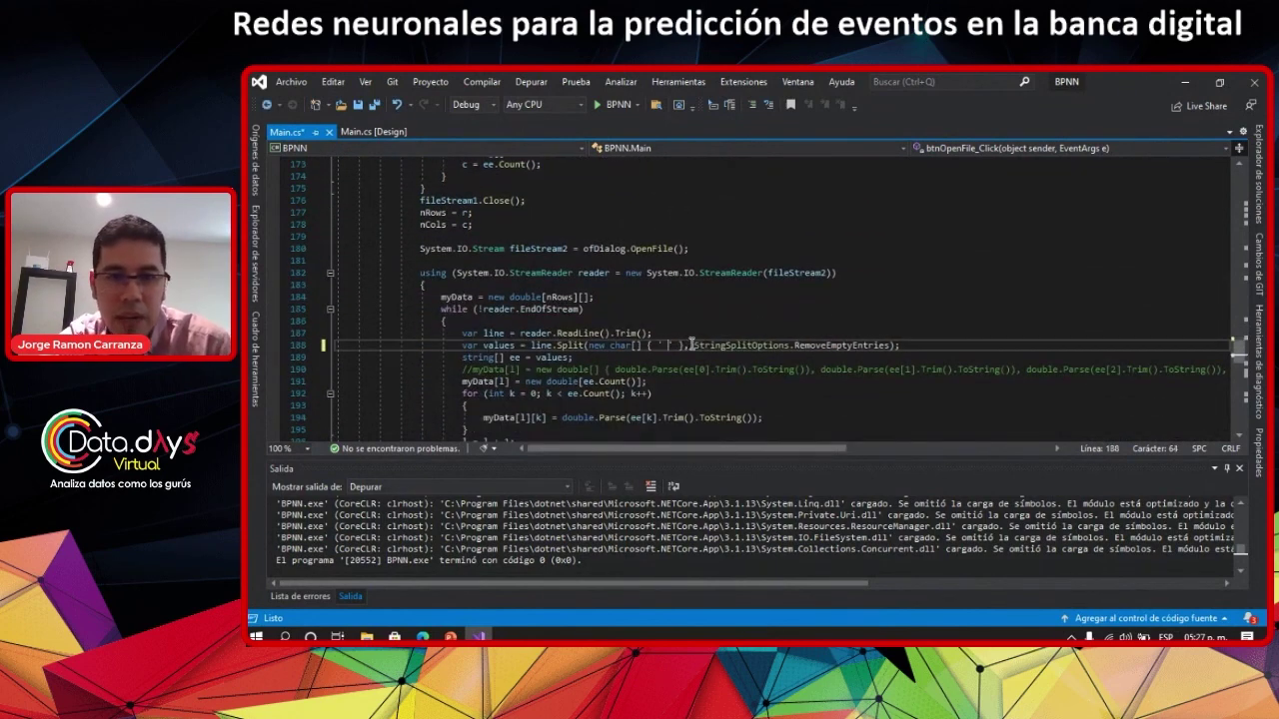
key(Up)
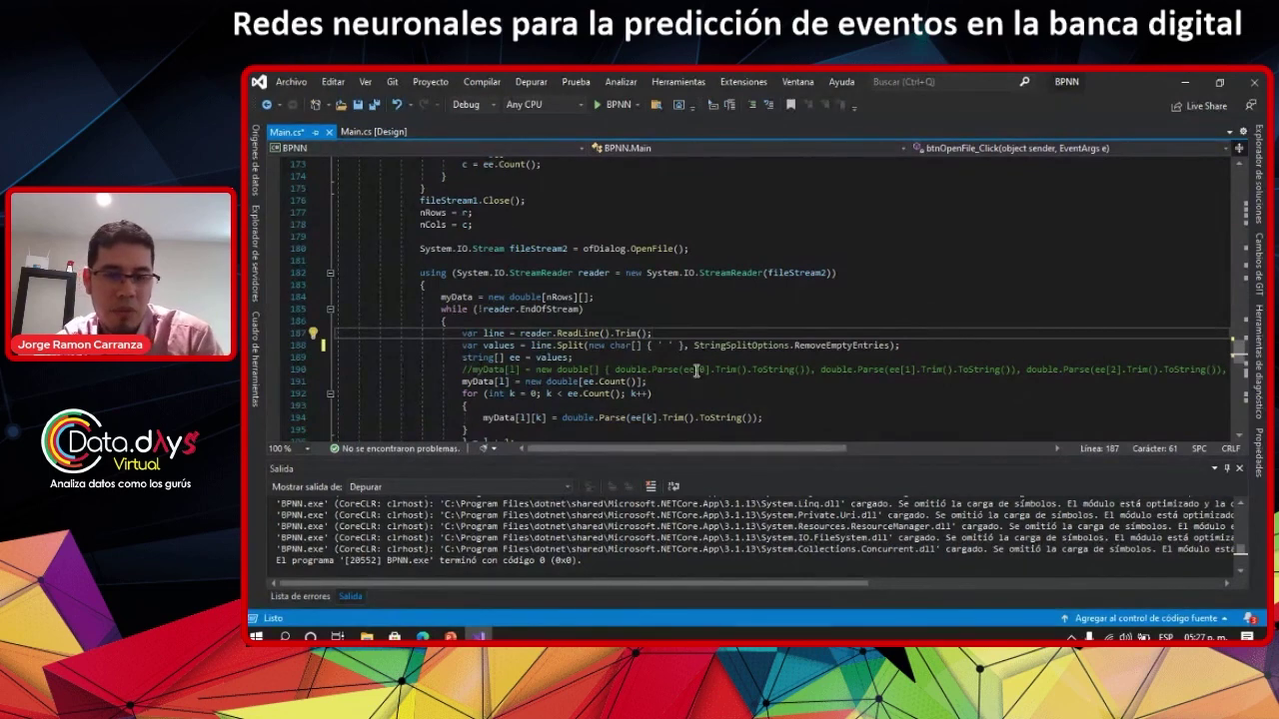
key(ctrl+s)
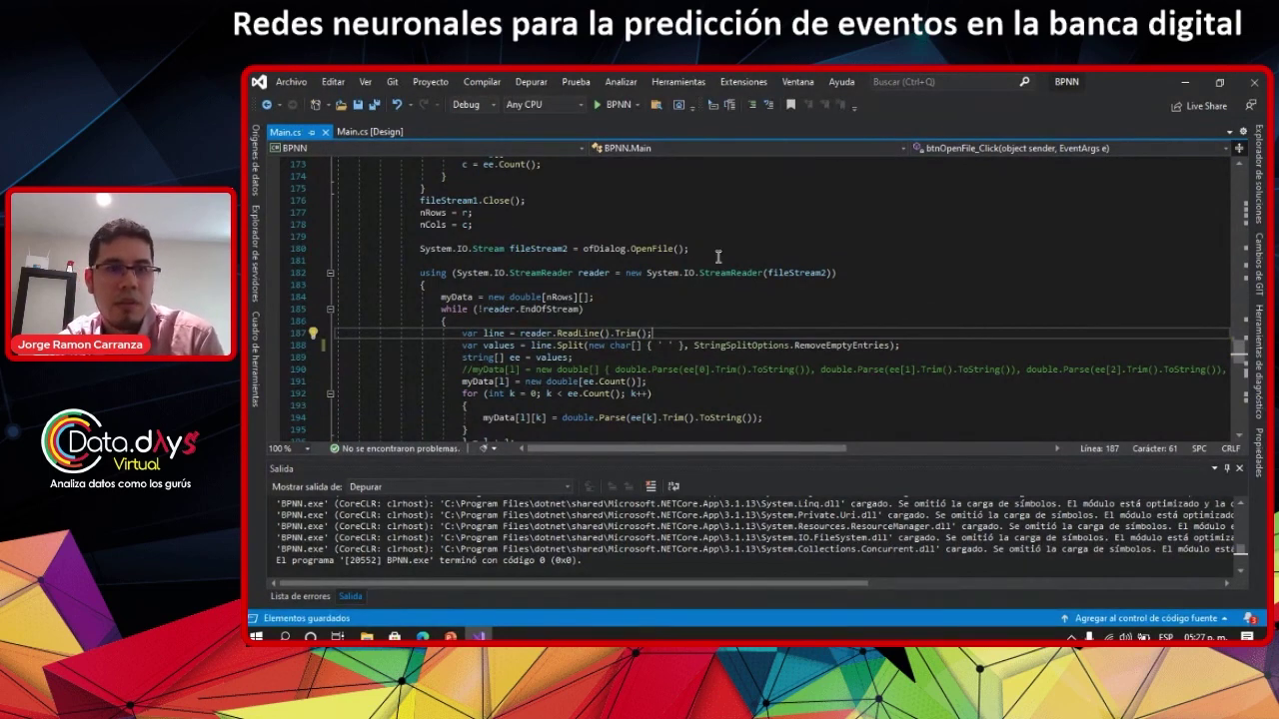
click(718, 250)
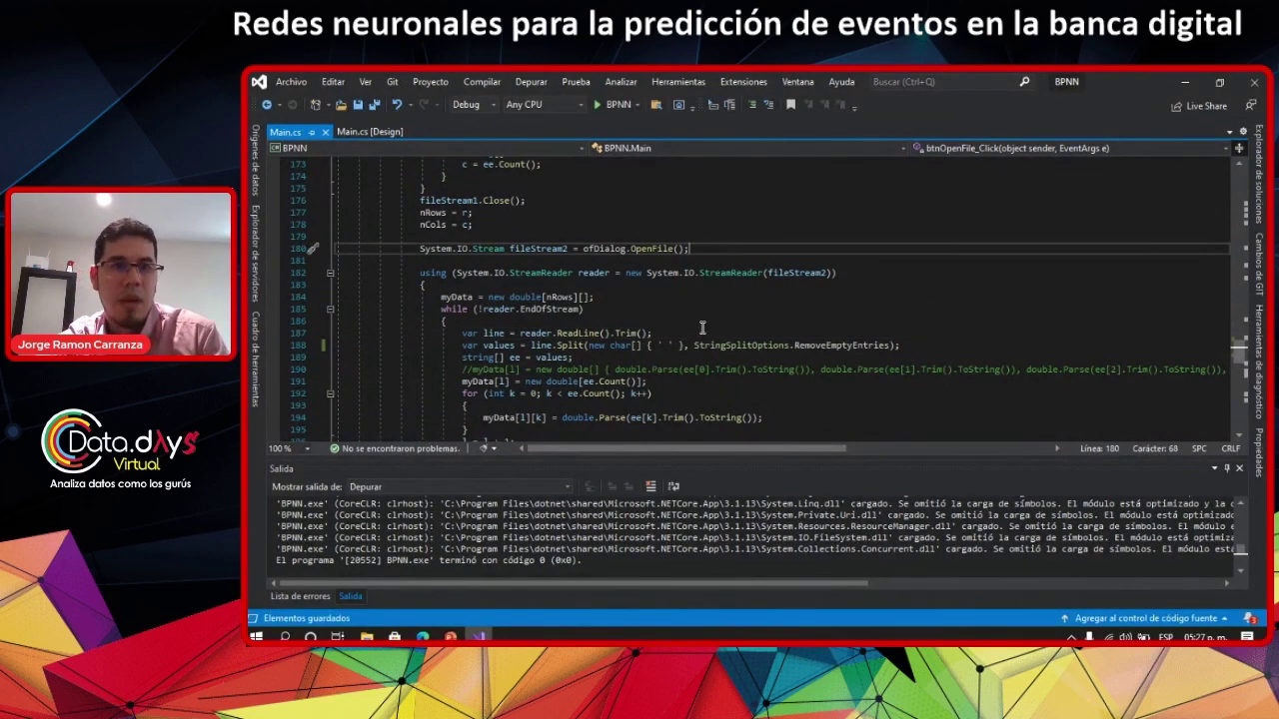
Launch BPNN from Visual Studio and load the turbine text file
click(602, 103)
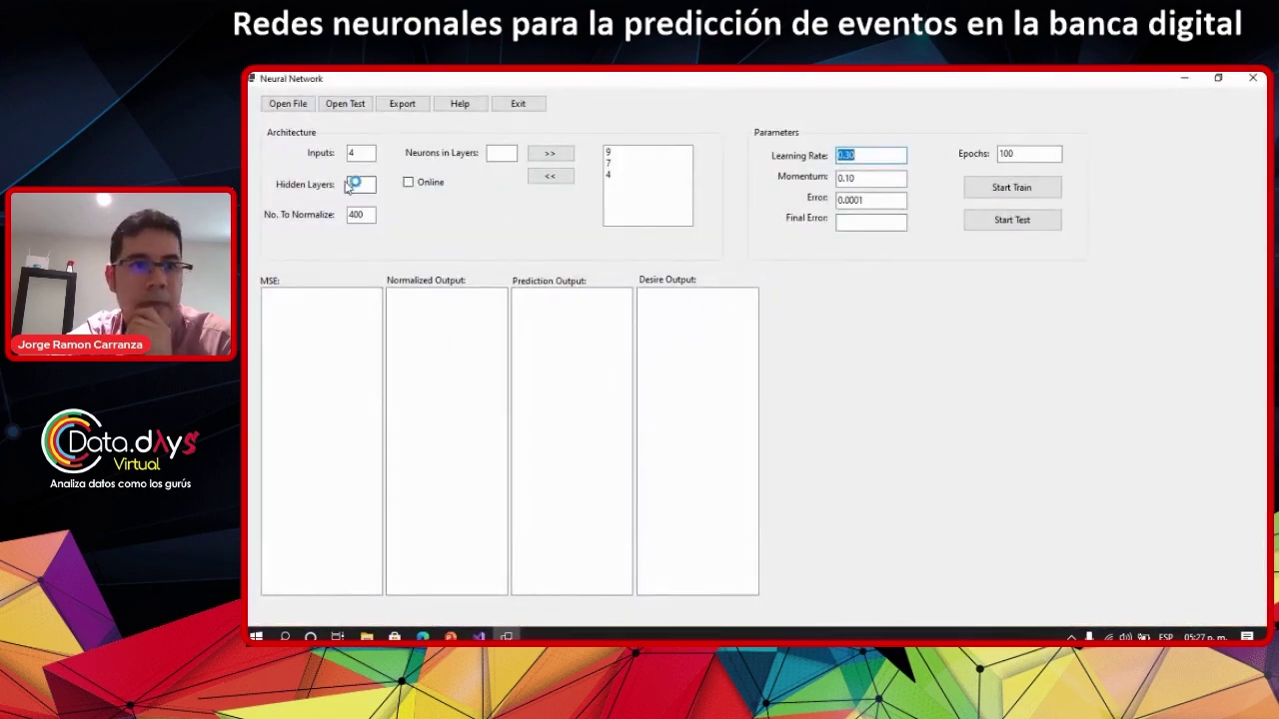
click(288, 104)
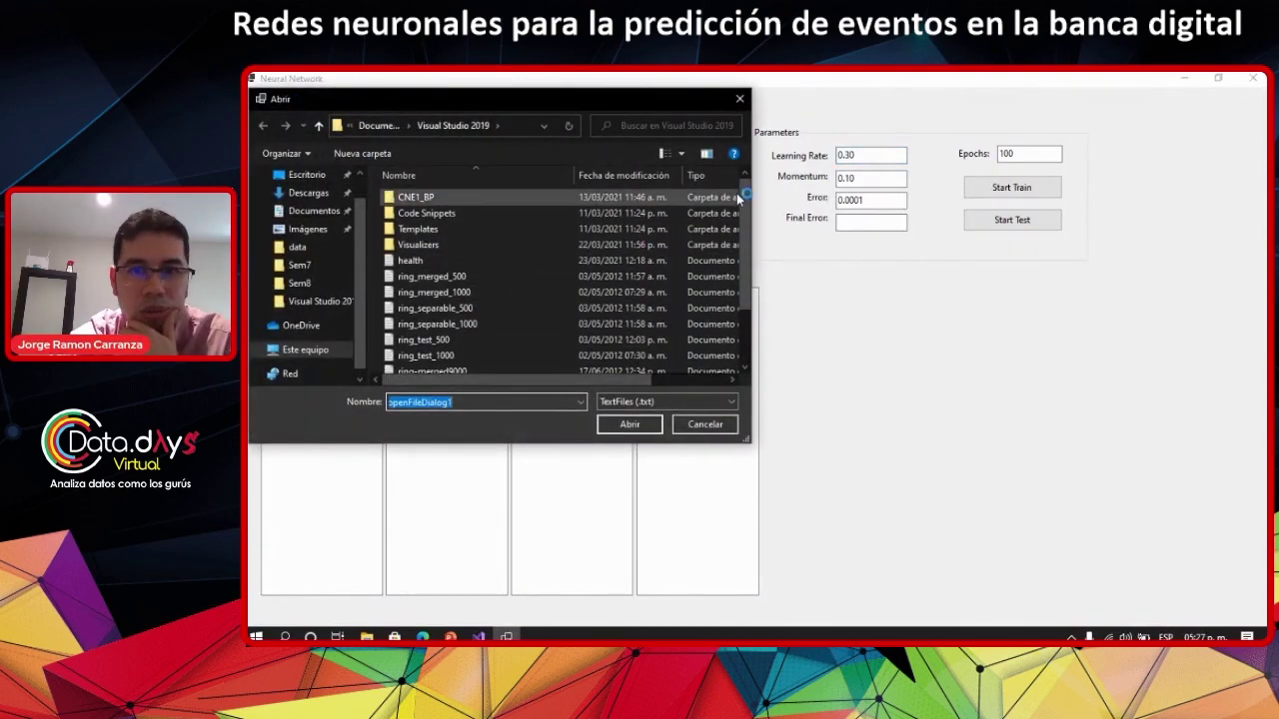
drag(745, 192, 743, 284)
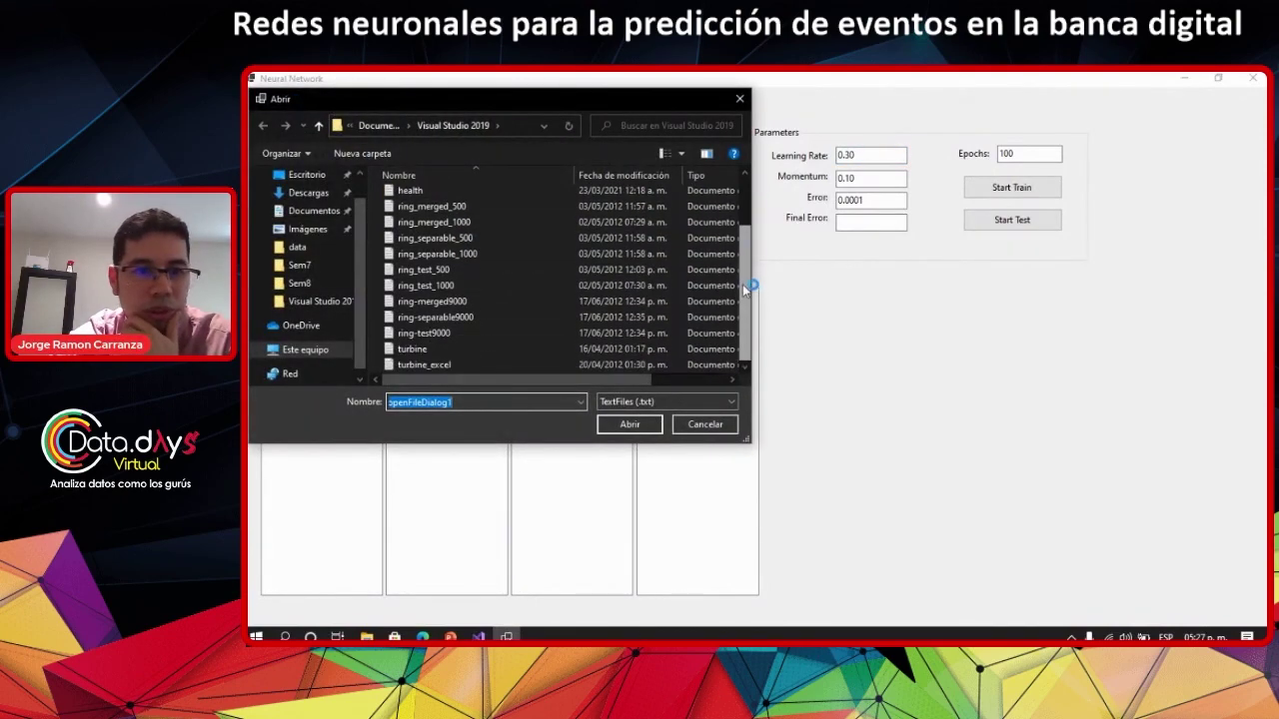
click(423, 348)
click(630, 424)
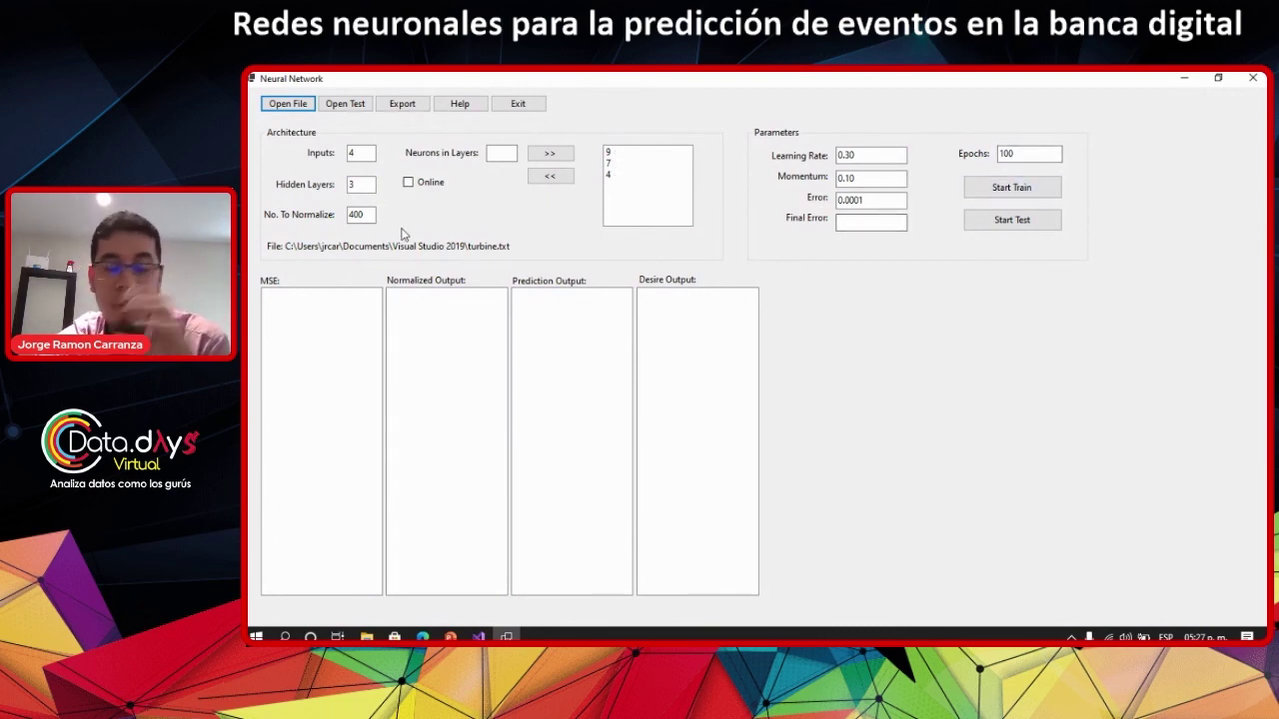
Train the network on the turbine data with the default 9, 7, 4 layers and 100 epochs, and review the final MSE values
click(1017, 189)
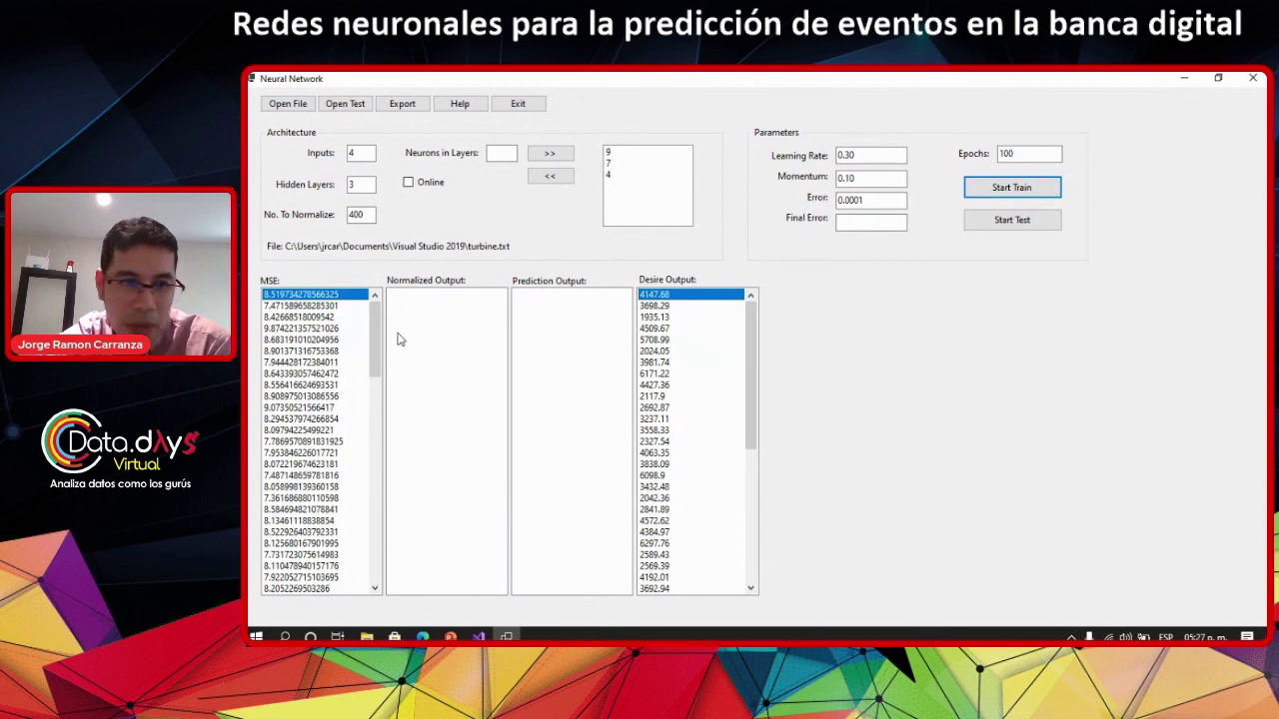
drag(375, 320, 388, 566)
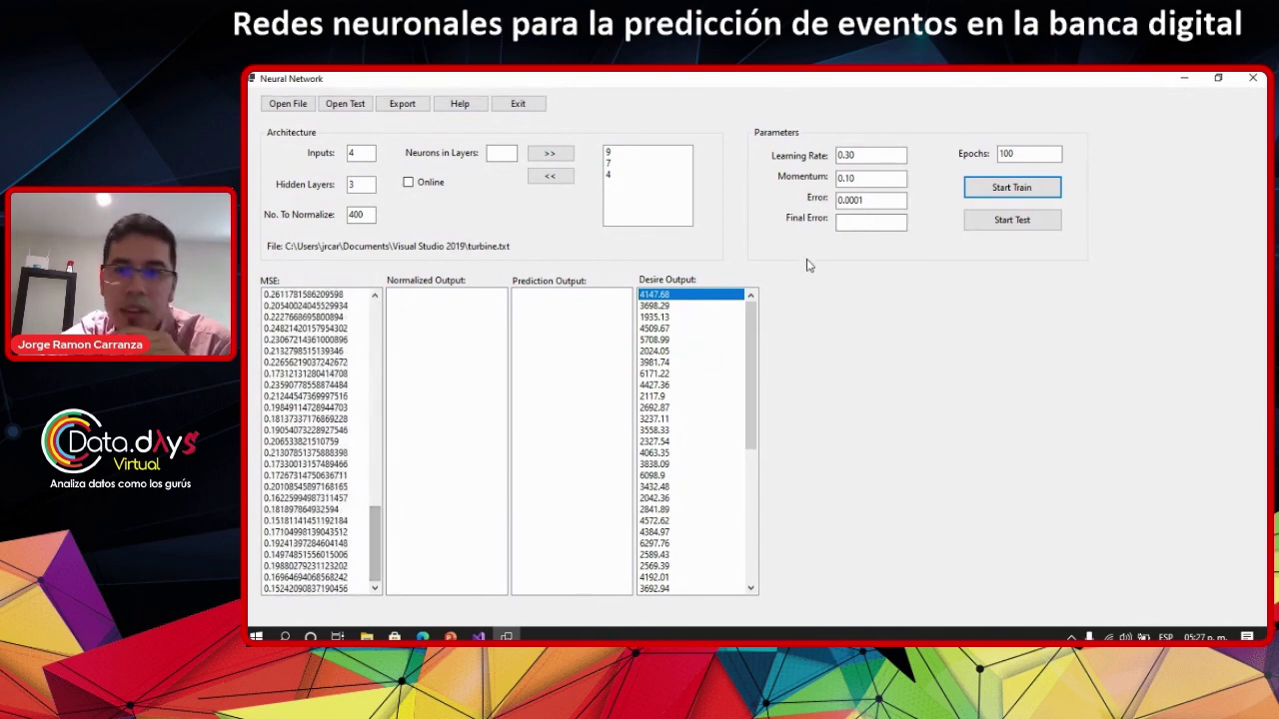